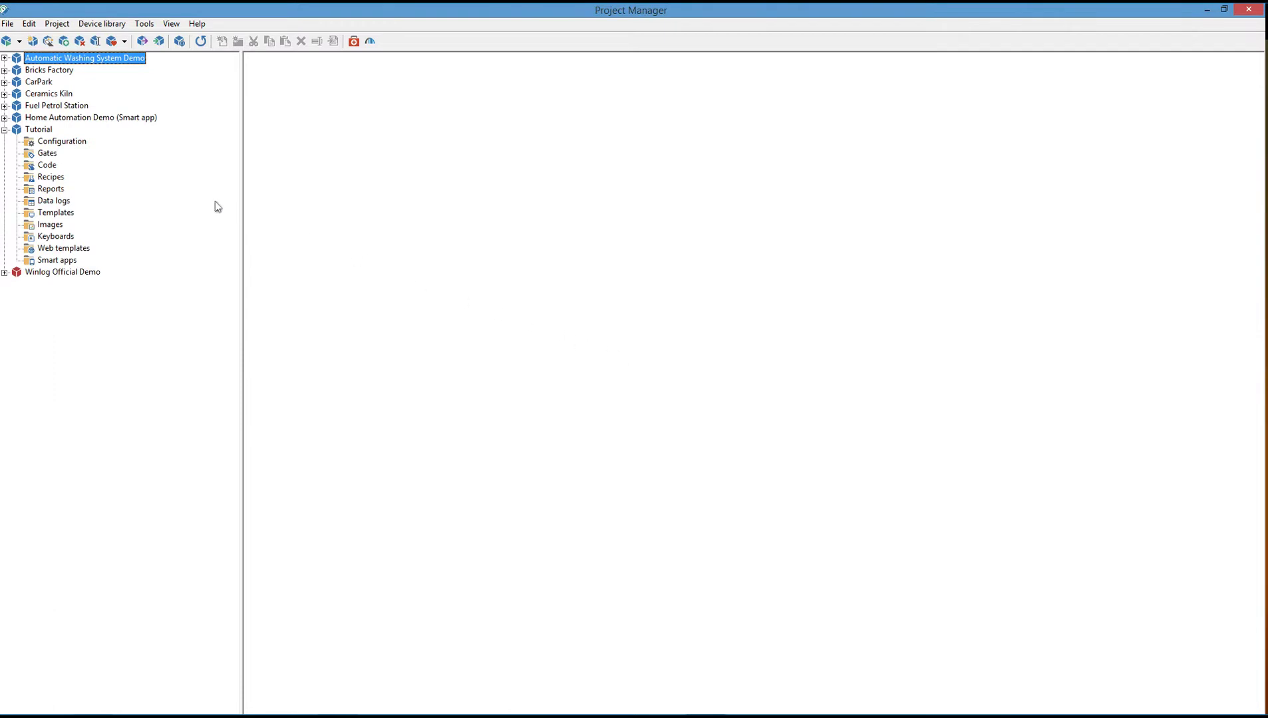
# Step: Show the Tutorial project's Configuration modules and select Channels
pyautogui.click(61, 143)
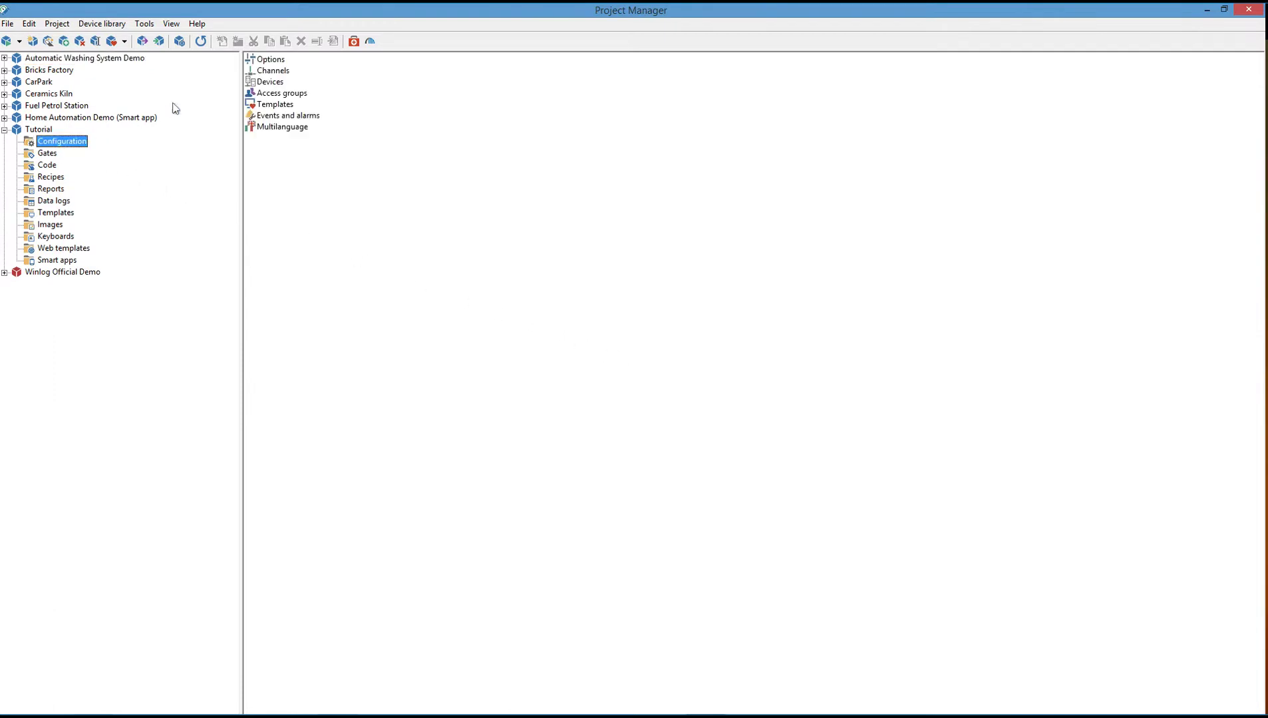
pyautogui.click(273, 72)
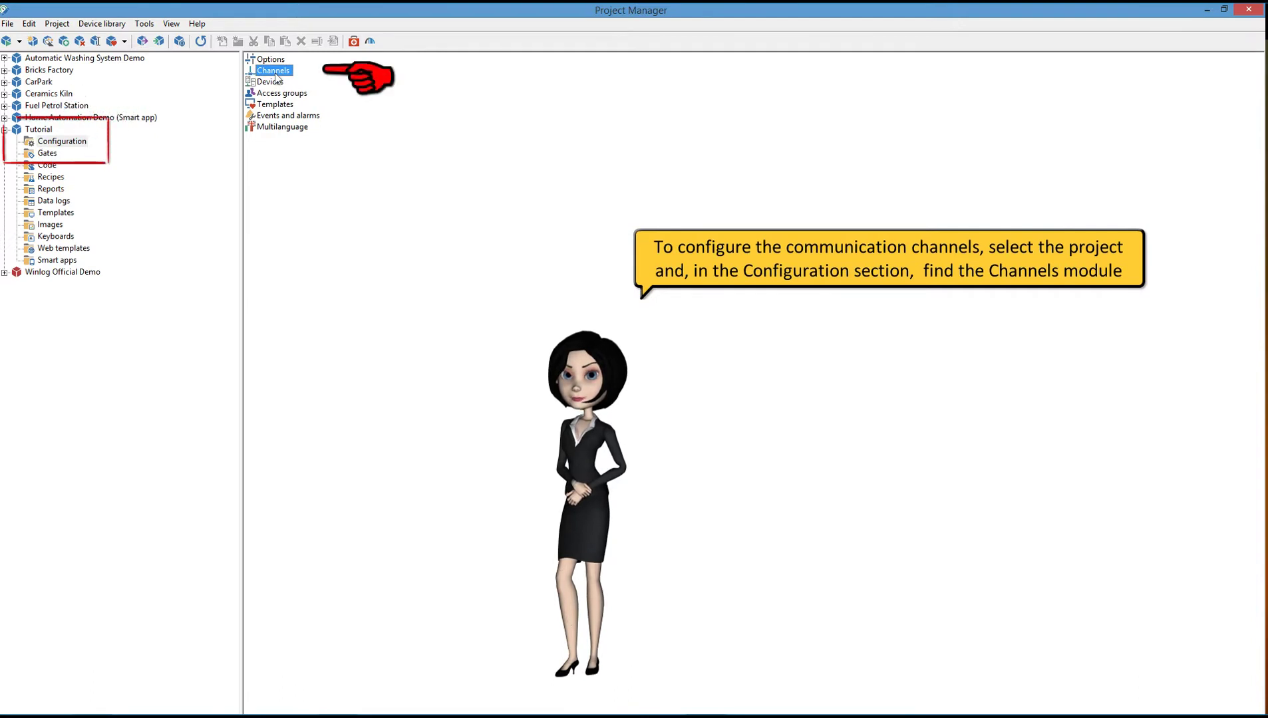
# Step: Open the channels configuration and scroll channel 1's protocol driver list down to the Modbus entries
pyautogui.doubleClick(273, 70)
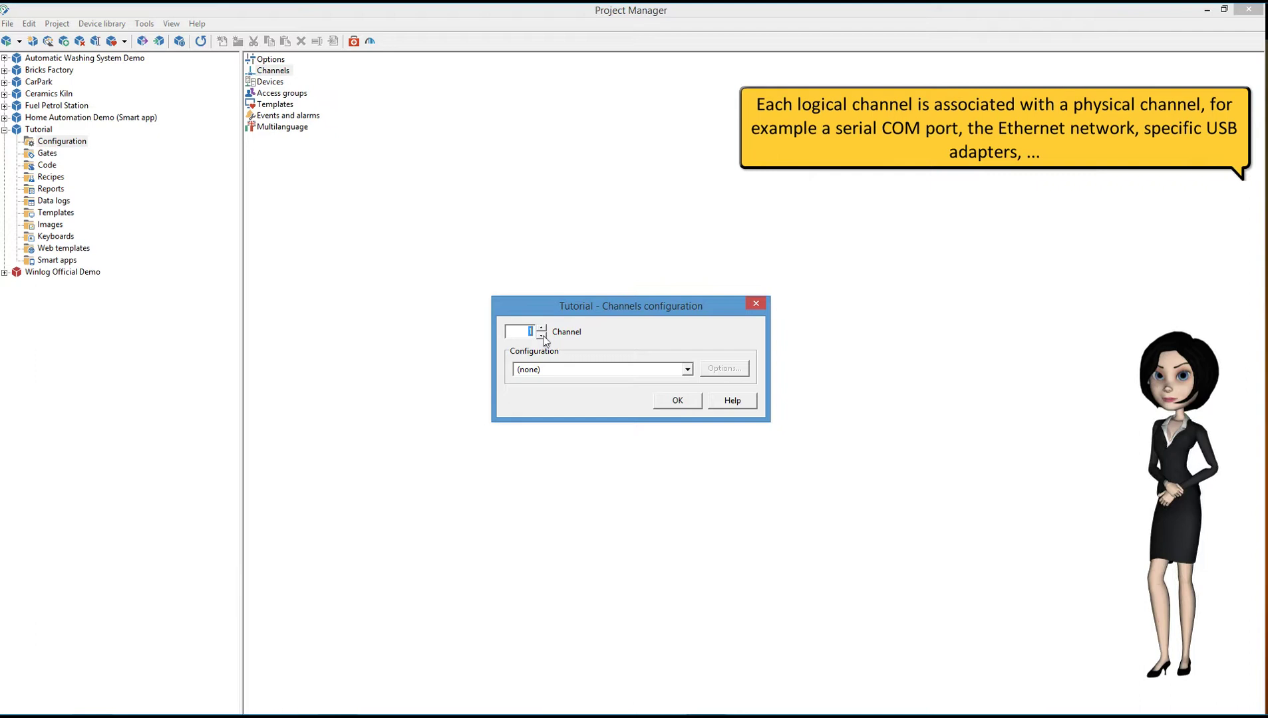
pyautogui.click(584, 368)
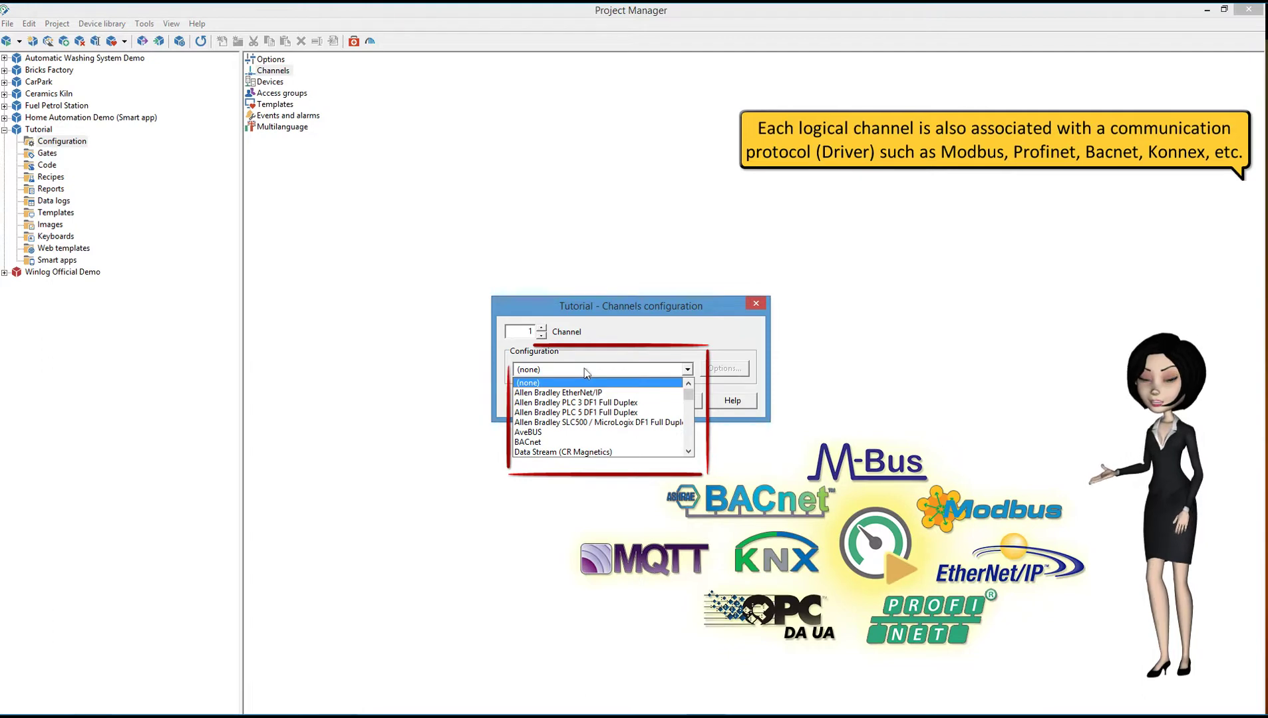
pyautogui.click(689, 422)
pyautogui.click(690, 421)
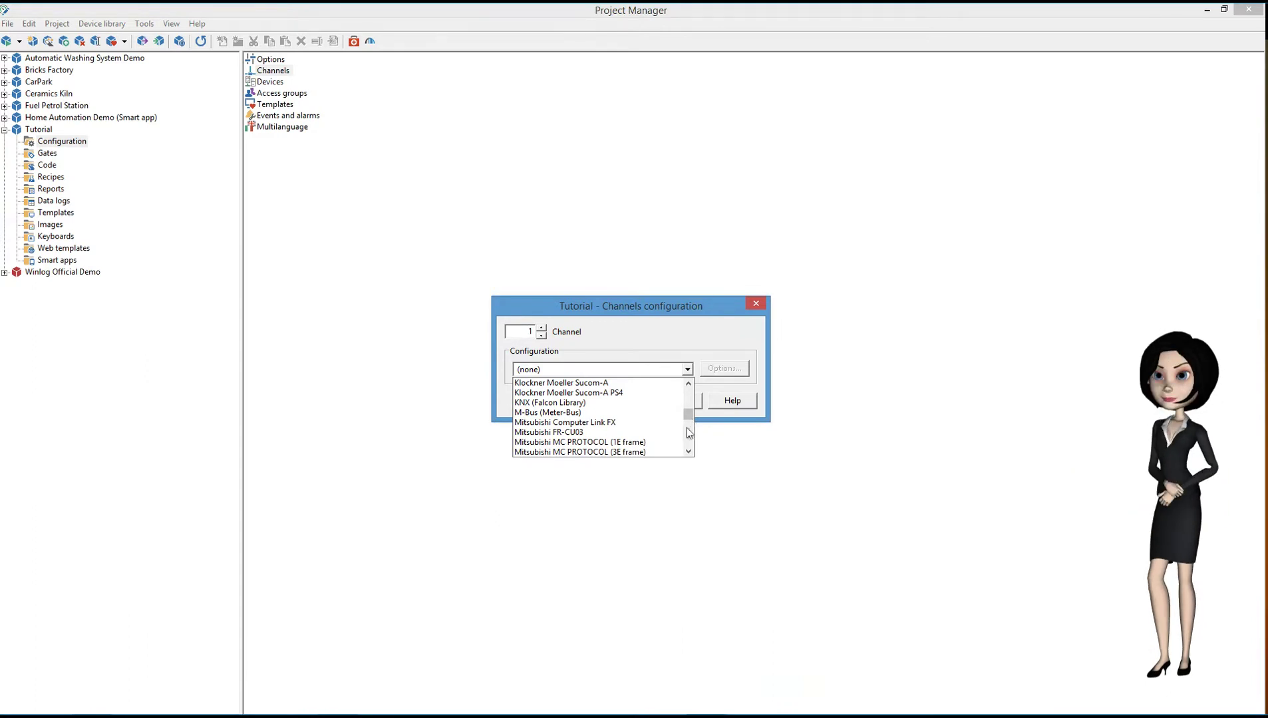
pyautogui.click(690, 424)
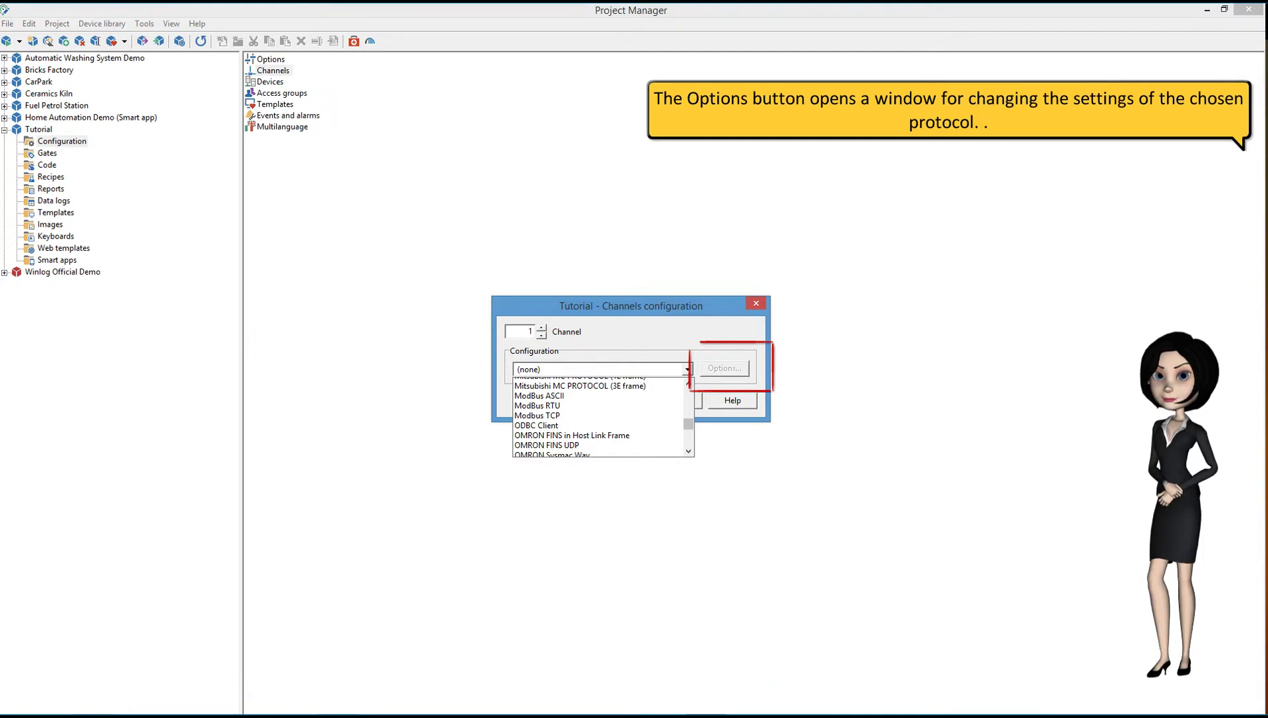
# Step: Set channel 1 to Modbus TCP with devices at 192.168.1.301 and 192.168.1.302
pyautogui.click(619, 415)
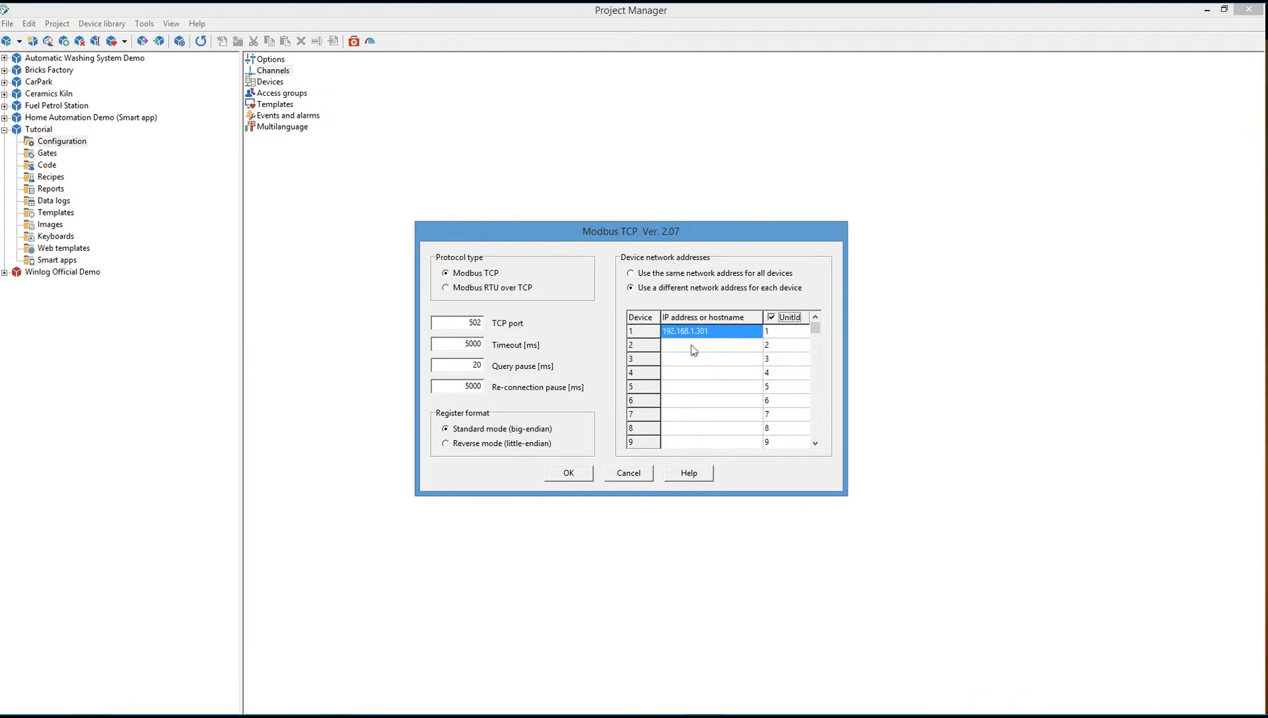
pyautogui.click(693, 346)
pyautogui.write('192.168.1.302')
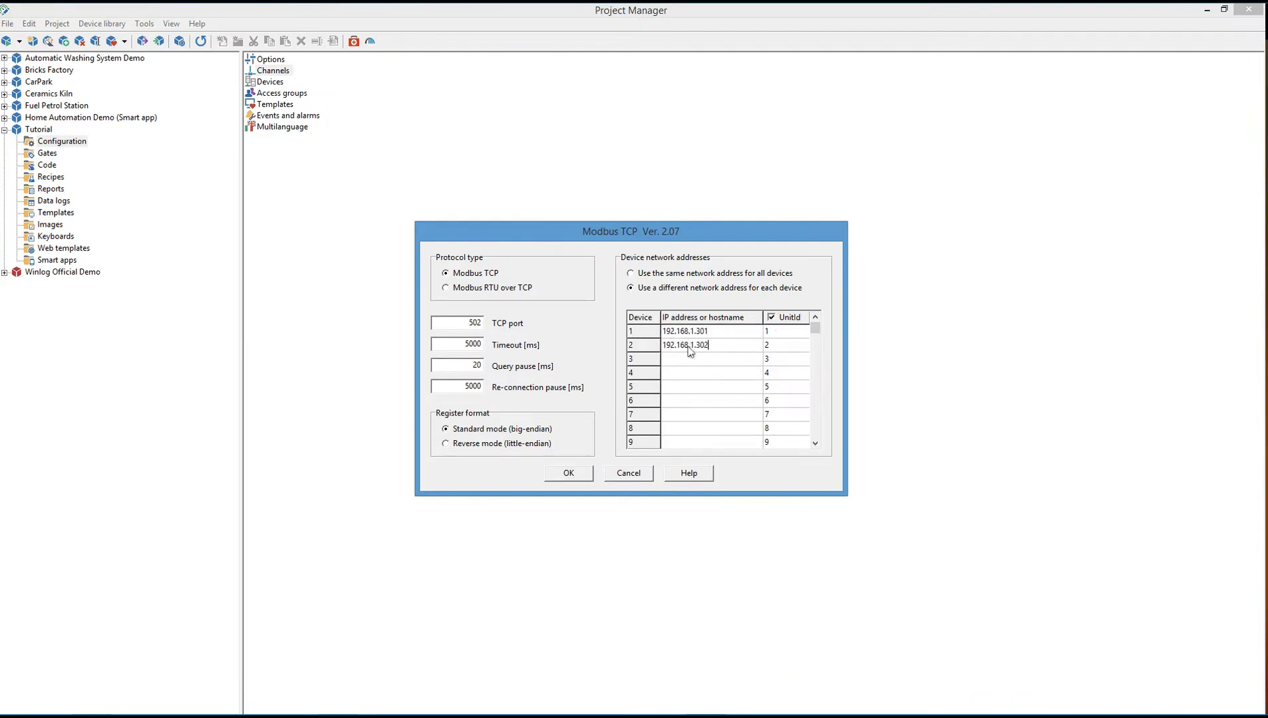
pyautogui.click(702, 360)
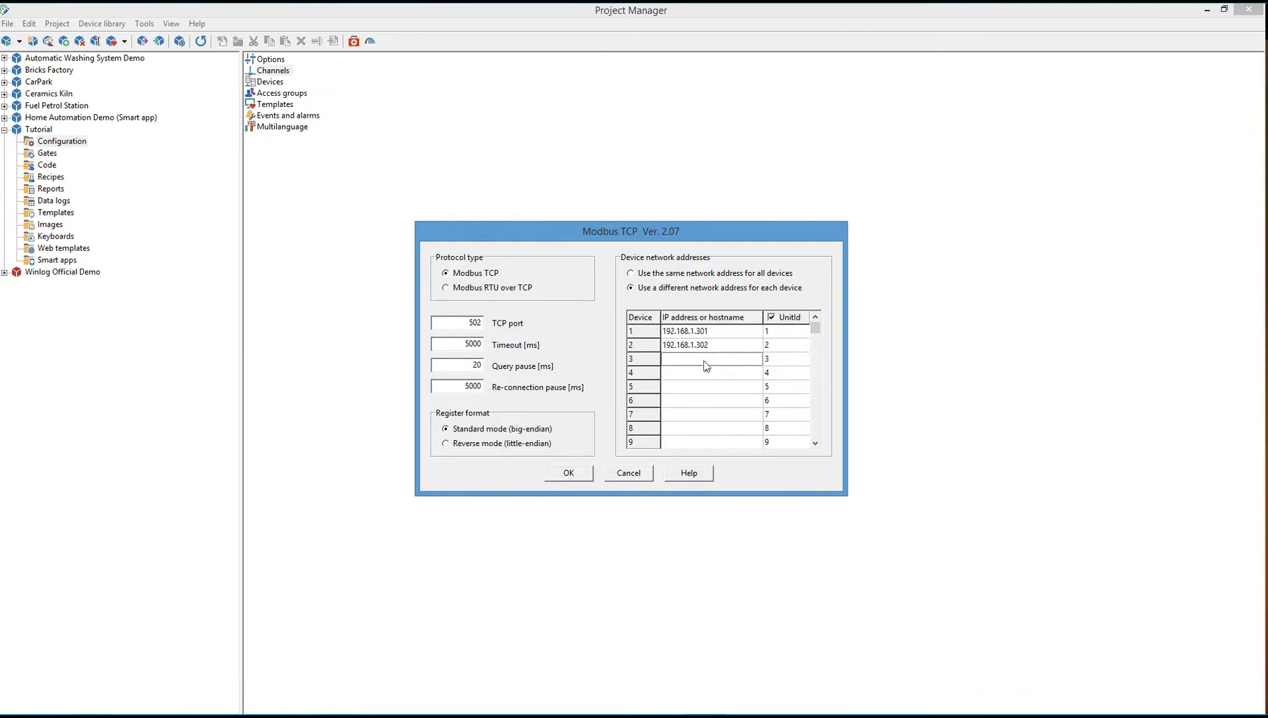
pyautogui.click(564, 475)
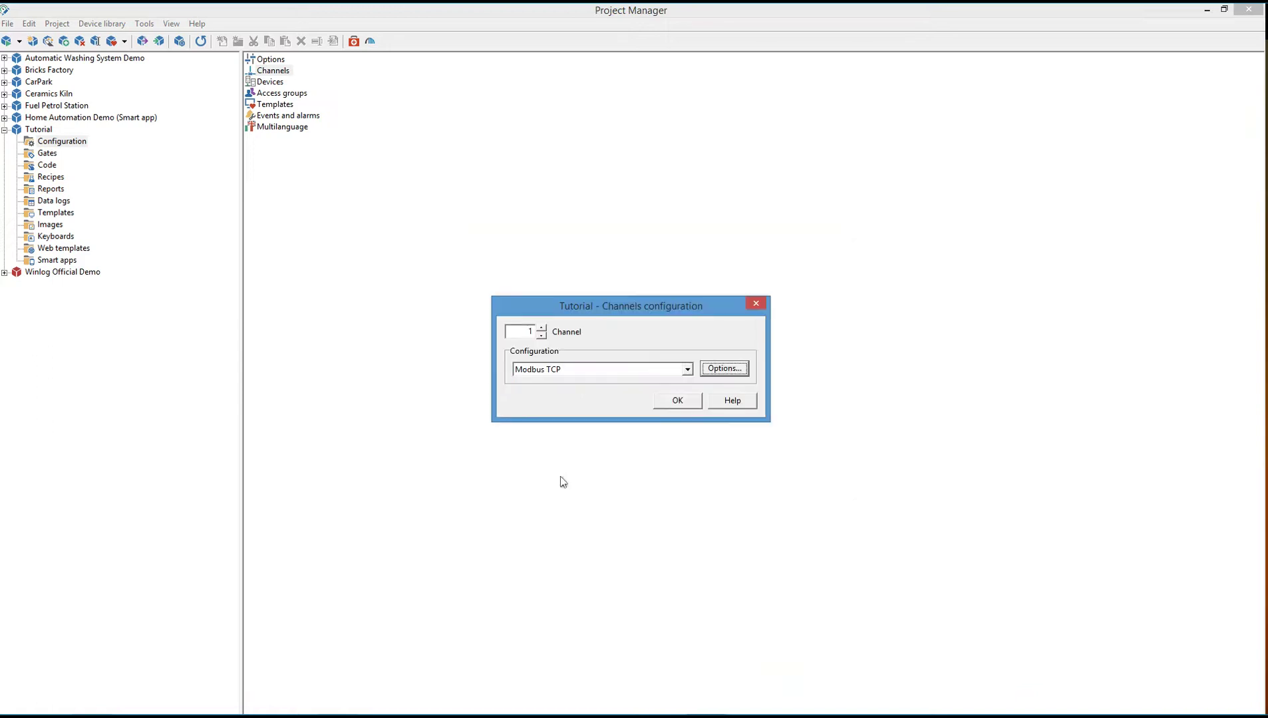
# Step: Switch to channel 2 and choose the Siemens MPI protocol driver
pyautogui.click(543, 328)
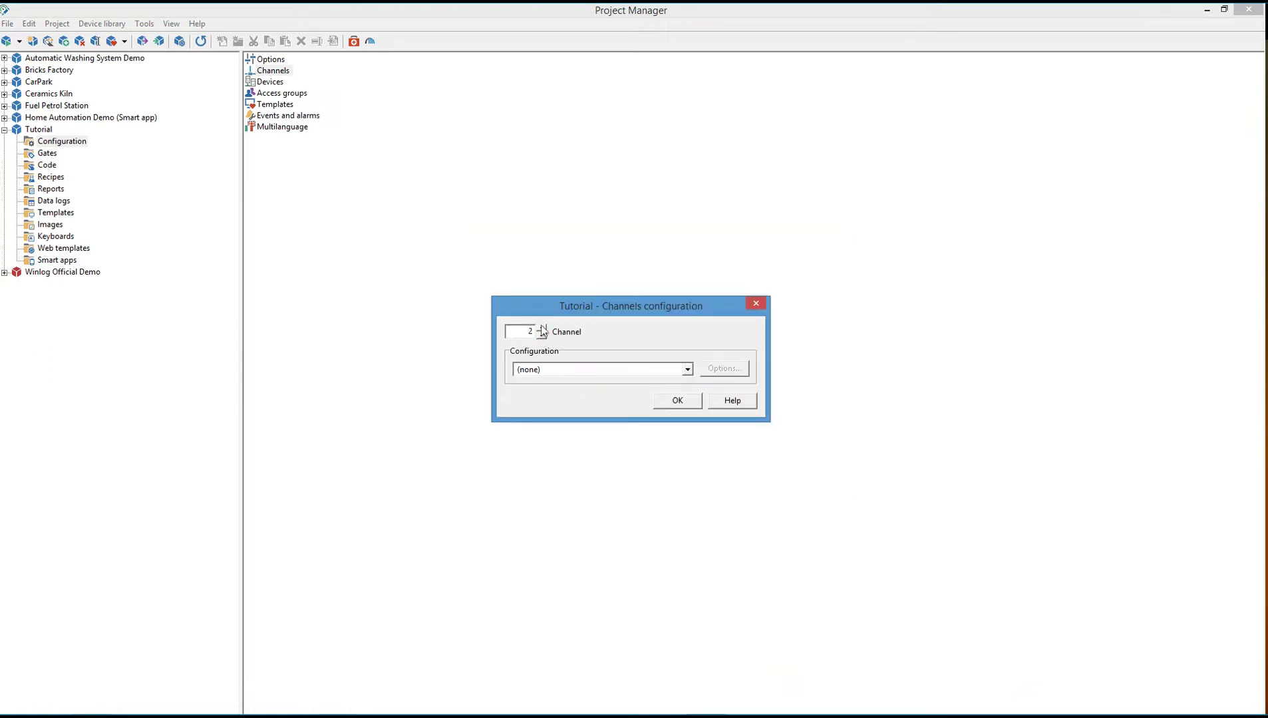
pyautogui.click(687, 370)
pyautogui.click(689, 433)
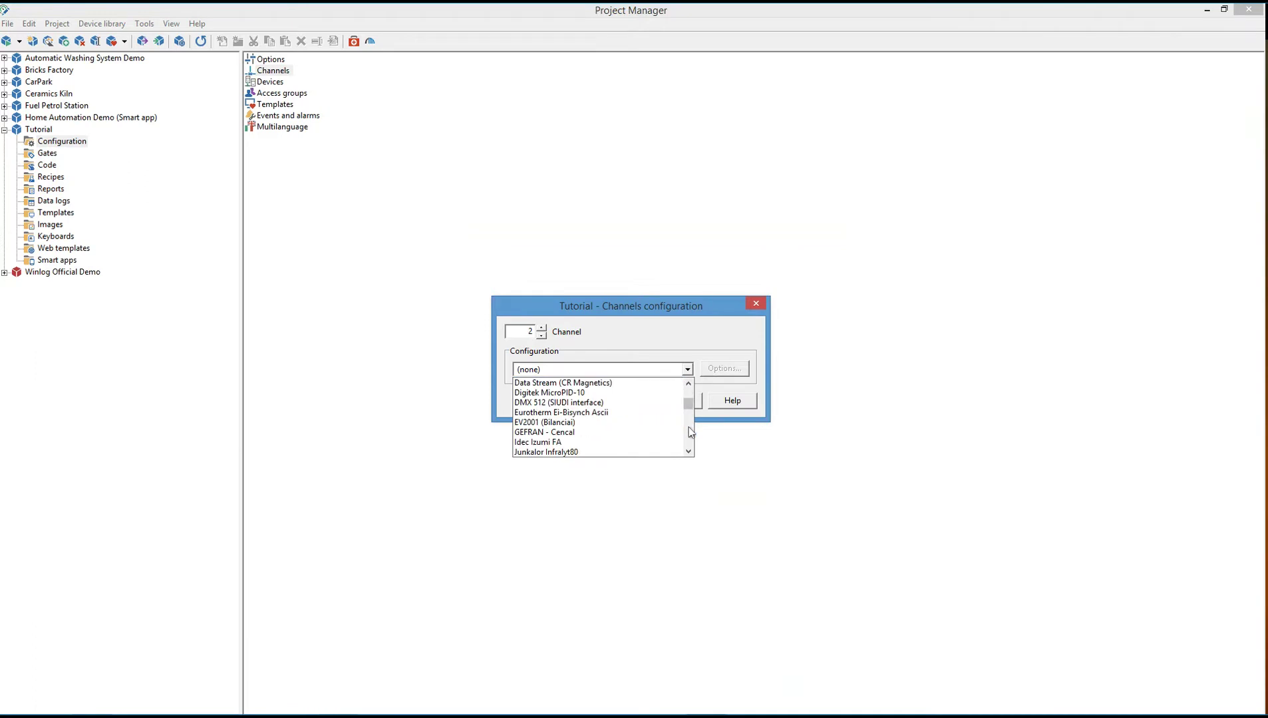
pyautogui.click(689, 434)
pyautogui.click(689, 439)
pyautogui.click(689, 443)
pyautogui.click(690, 446)
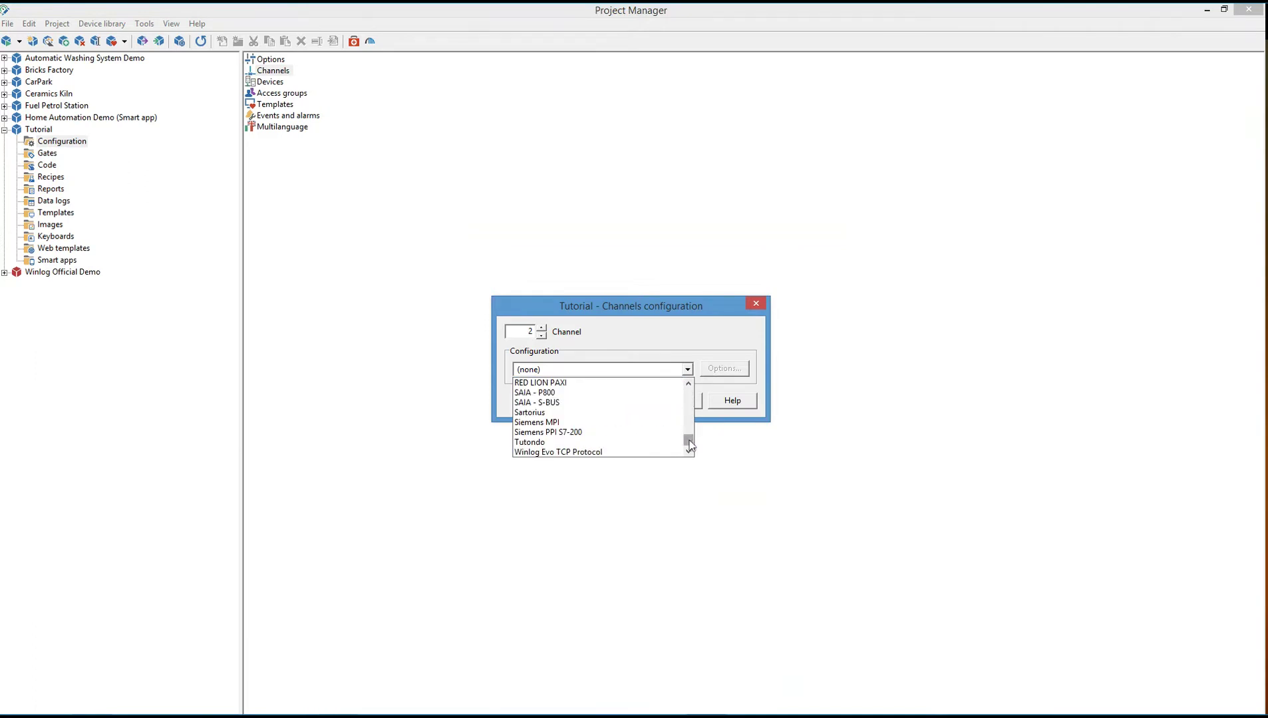
pyautogui.click(635, 425)
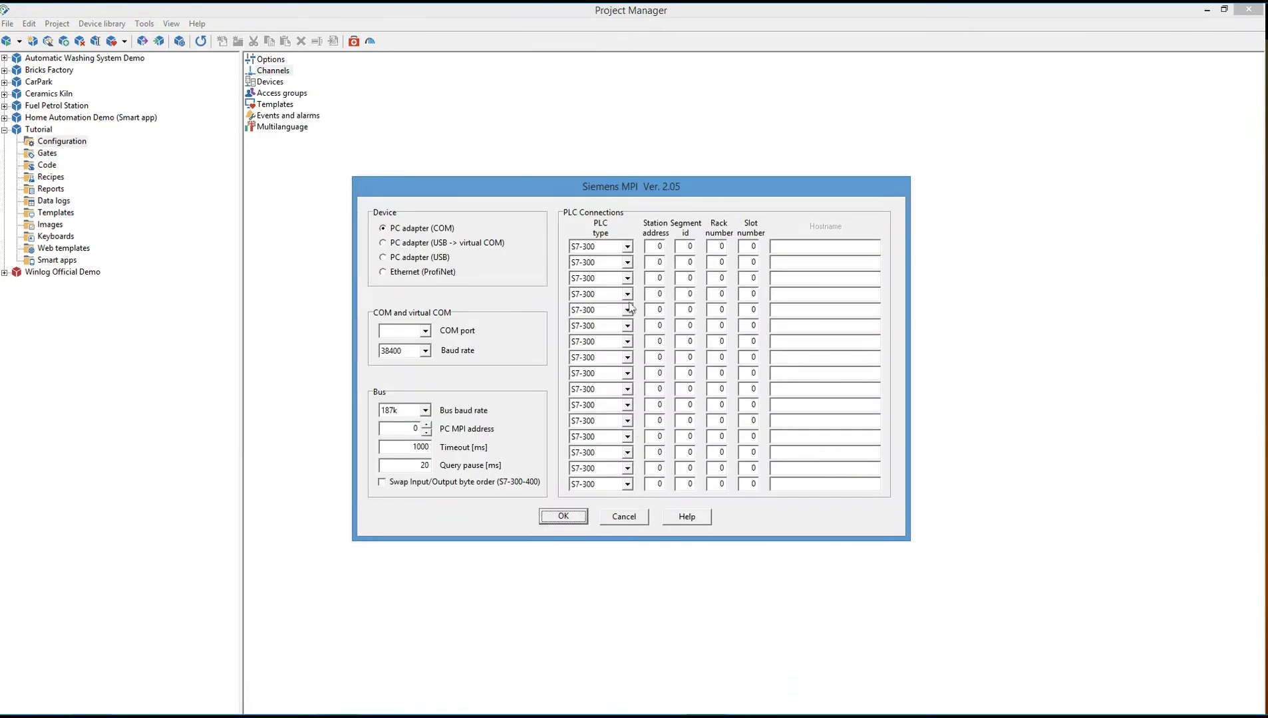
# Step: Configure an S7-1500 at station 1 over Ethernet (ProfiNet), hostname 192.168.1.303, and confirm
pyautogui.click(627, 247)
pyautogui.click(600, 301)
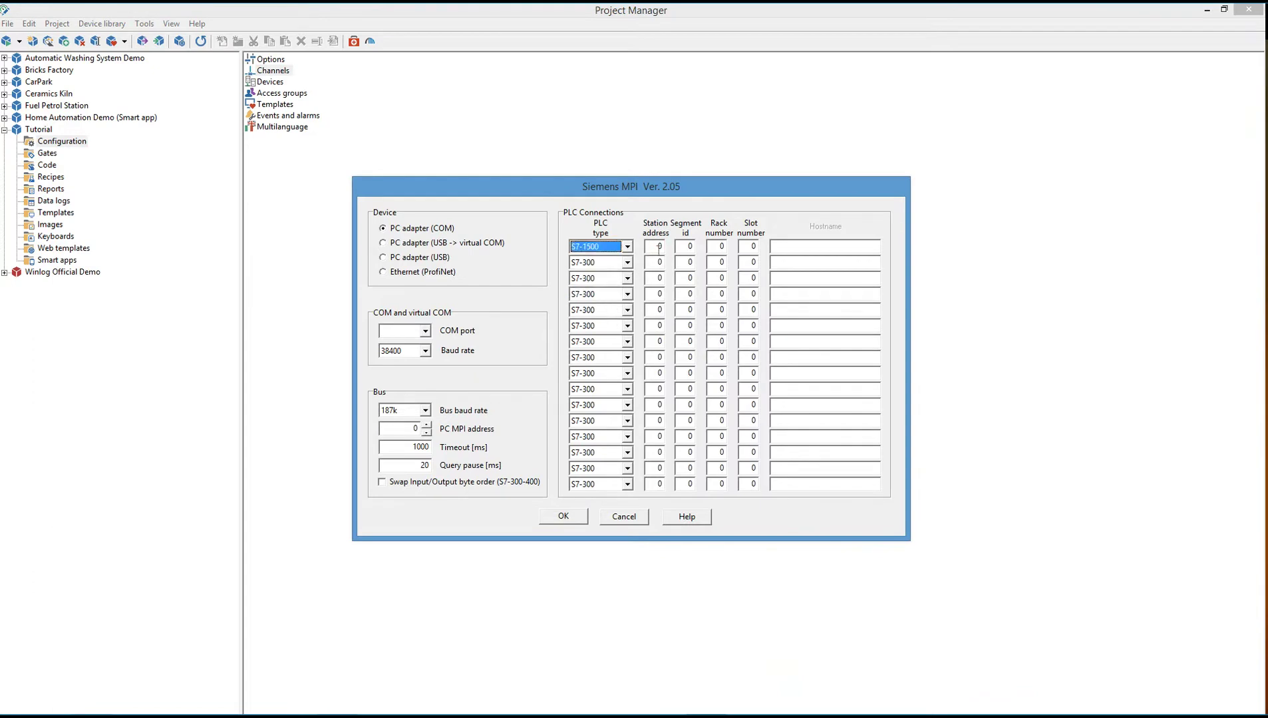
pyautogui.doubleClick(658, 247)
pyautogui.write('1')
pyautogui.click(452, 272)
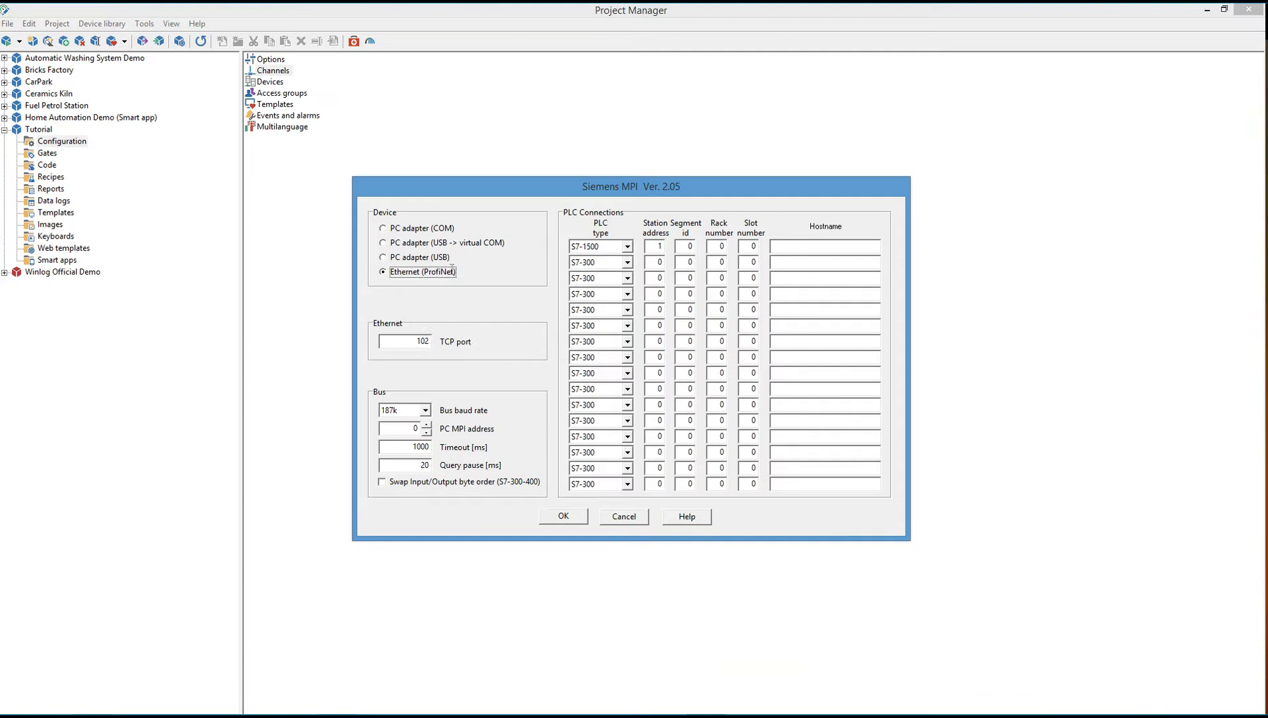
pyautogui.click(789, 246)
pyautogui.write('192.168.1.303')
pyautogui.click(810, 262)
pyautogui.click(563, 516)
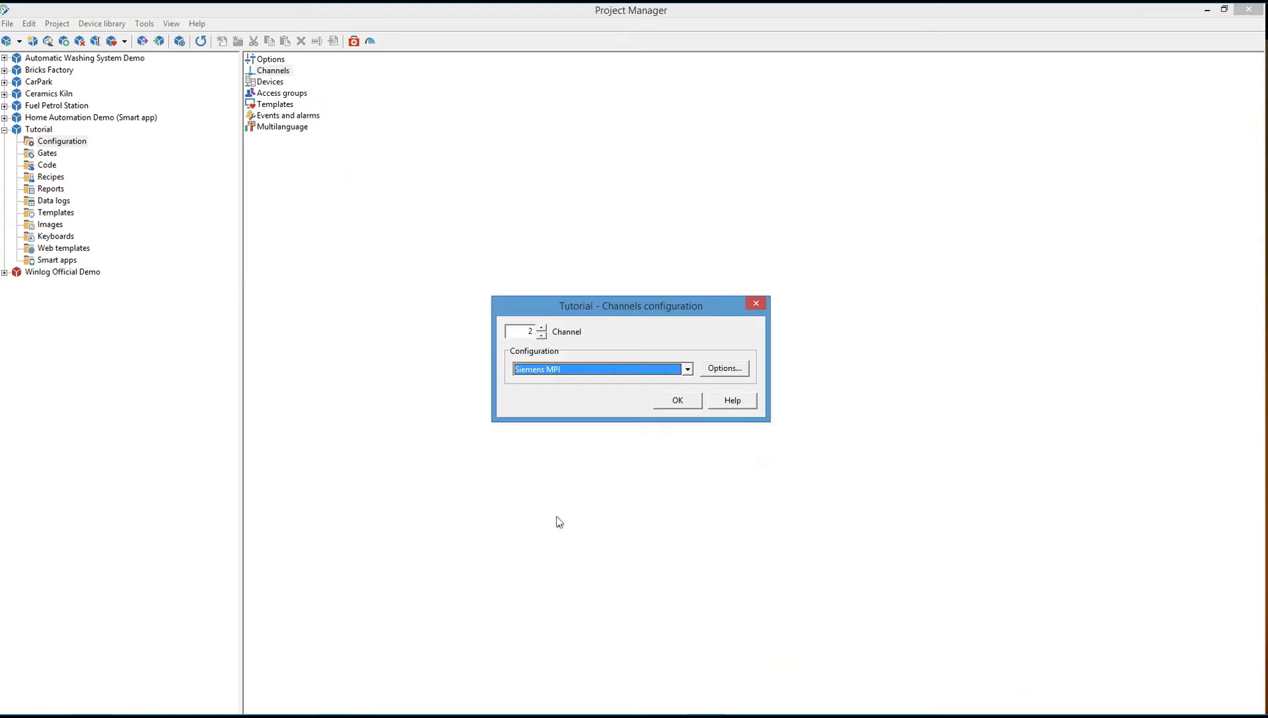
# Step: Close the channels configuration and open the empty Tutorial Devices list
pyautogui.click(542, 328)
pyautogui.click(679, 403)
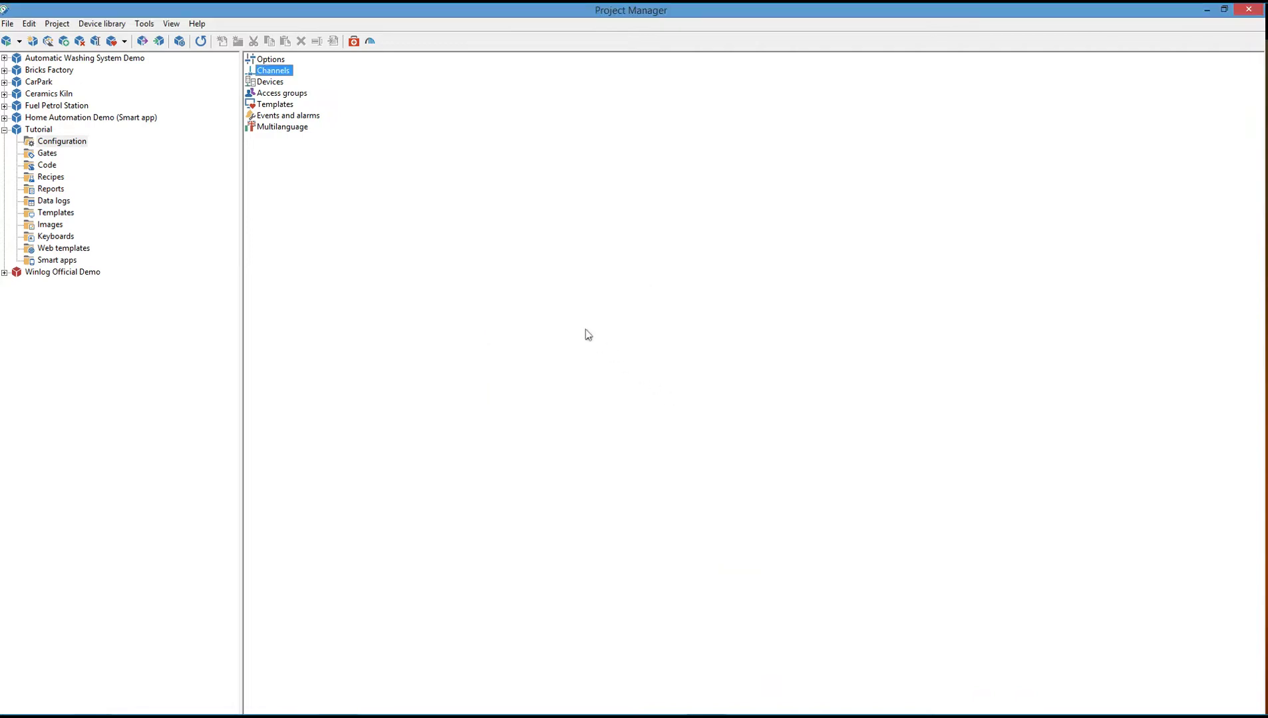
pyautogui.click(277, 82)
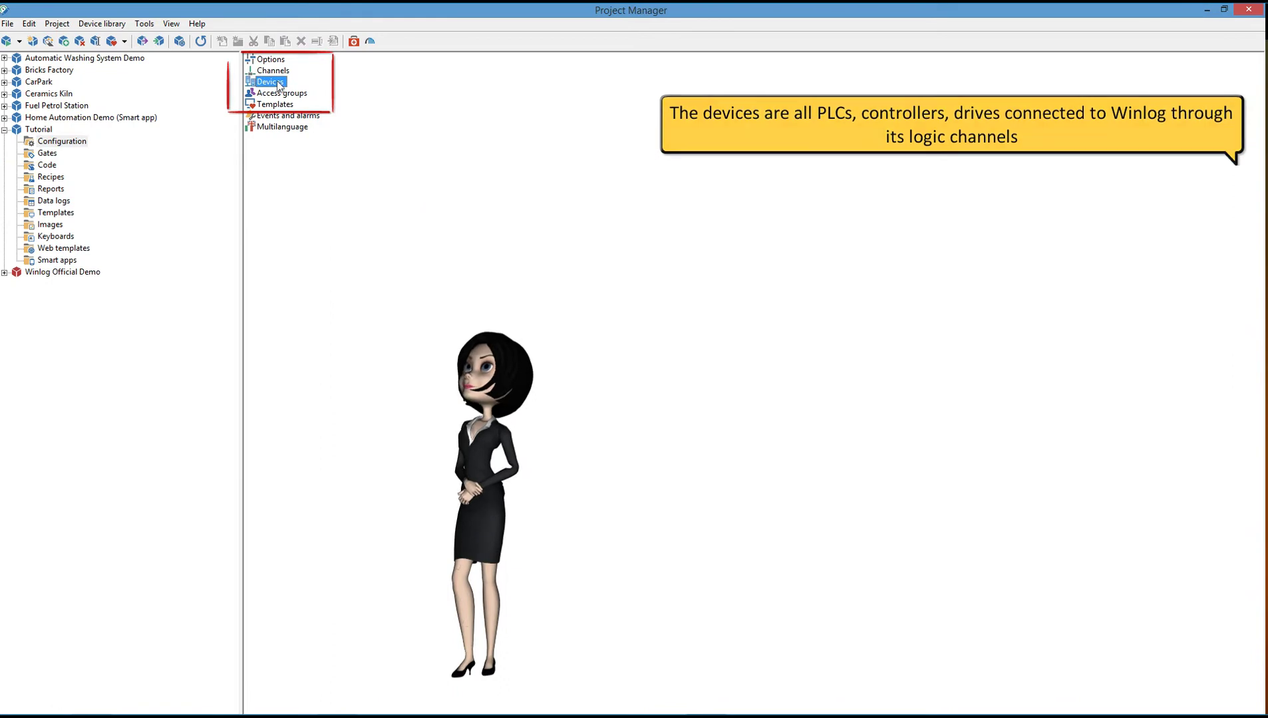
pyautogui.doubleClick(277, 85)
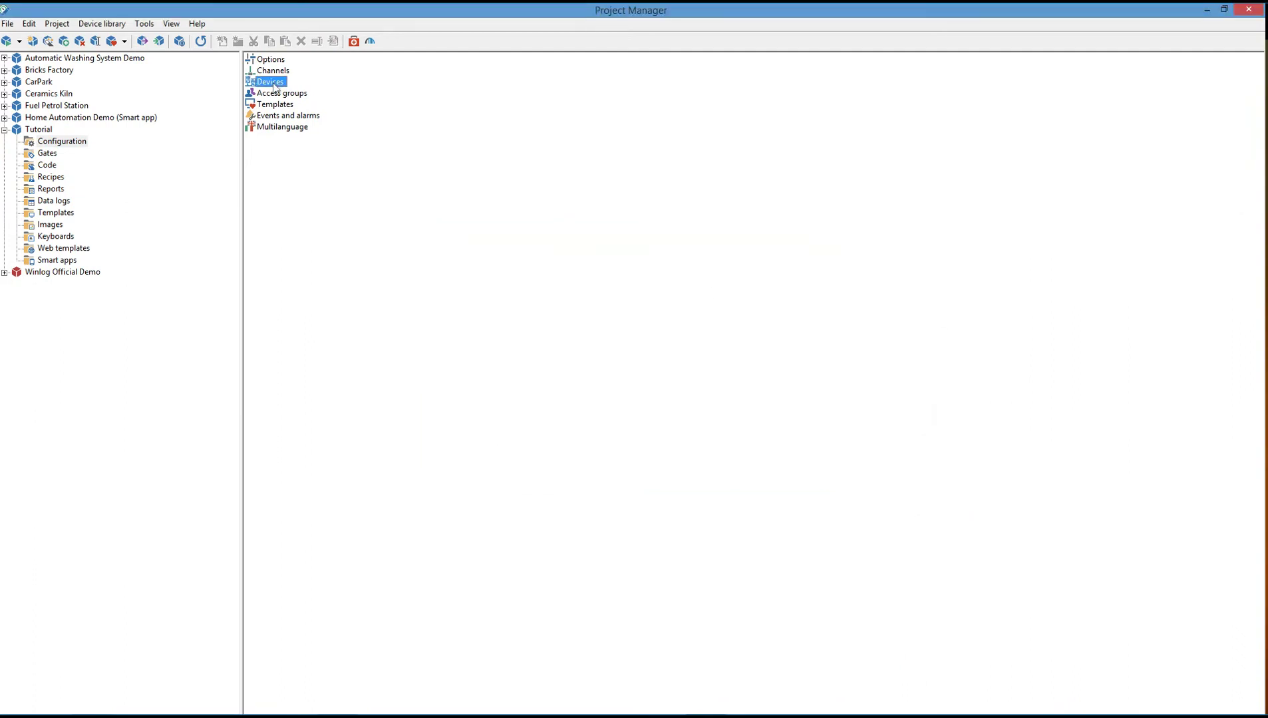
# Step: Add devices Modbus Controller (channel 1, device 1) and Modbus PLC (channel 1, device 2)
pyautogui.doubleClick(274, 83)
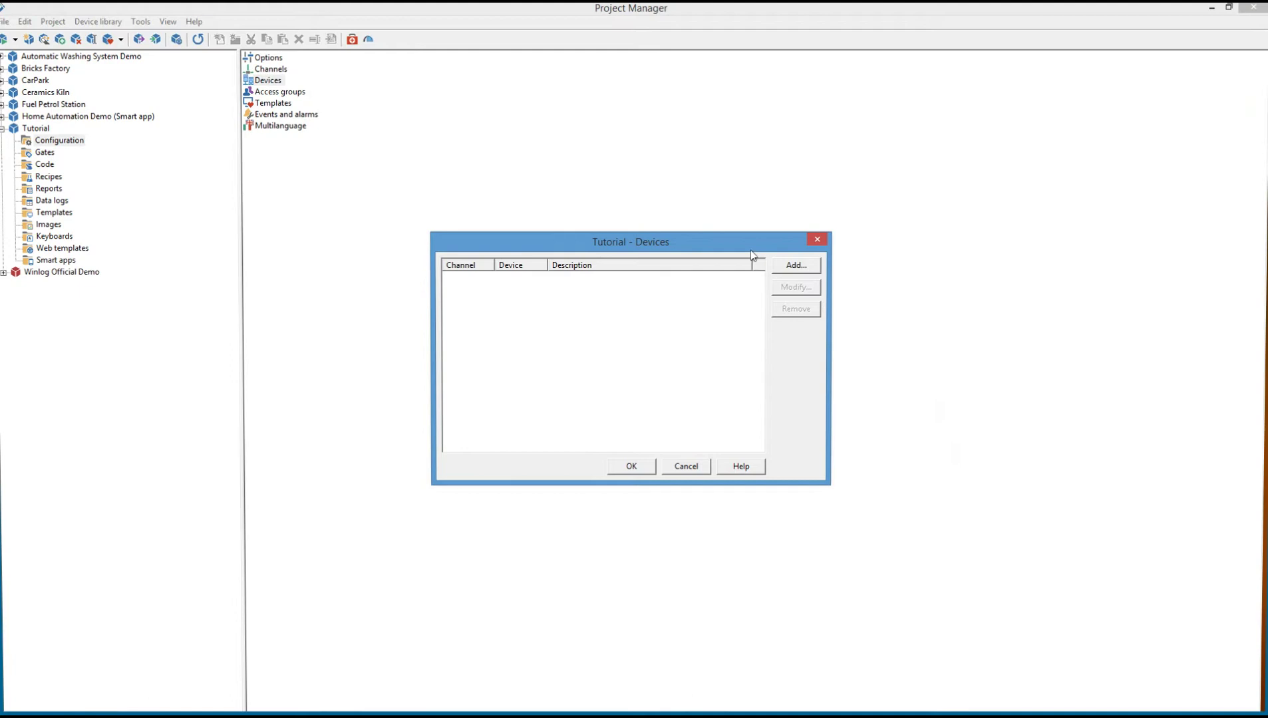
pyautogui.click(798, 267)
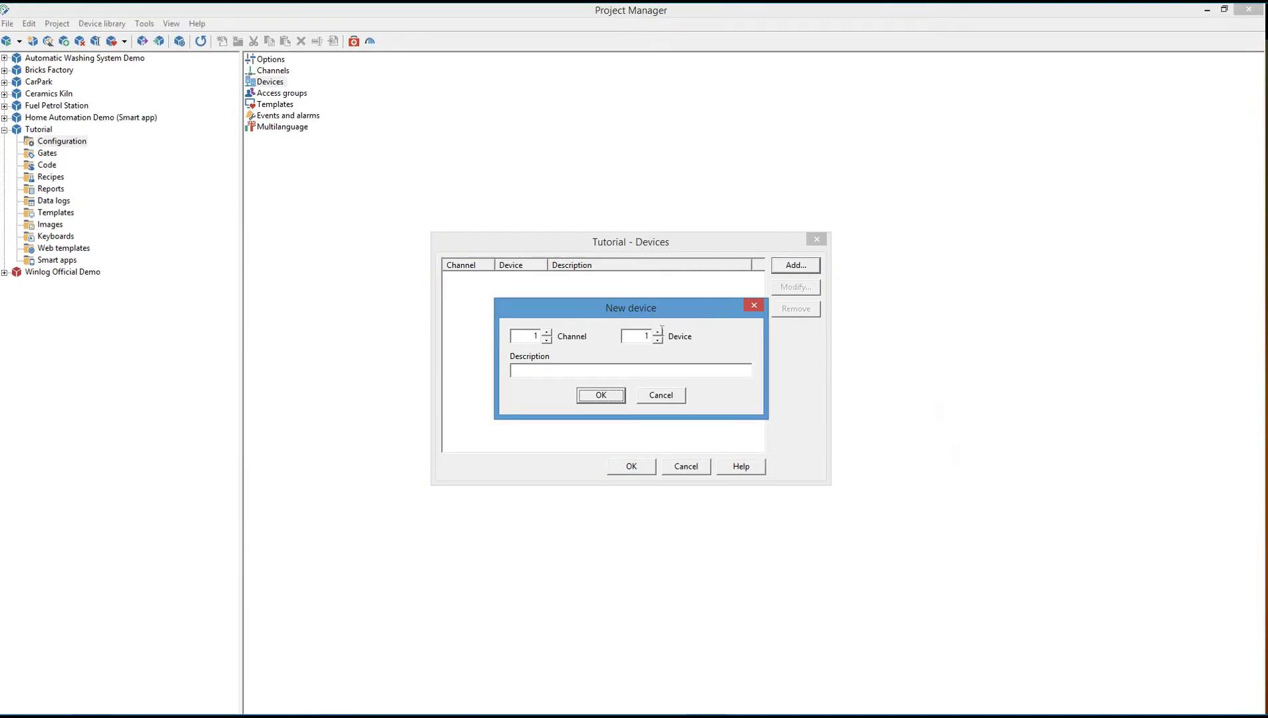
pyautogui.click(606, 371)
pyautogui.write('Modbus Controller')
pyautogui.click(601, 395)
pyautogui.click(795, 266)
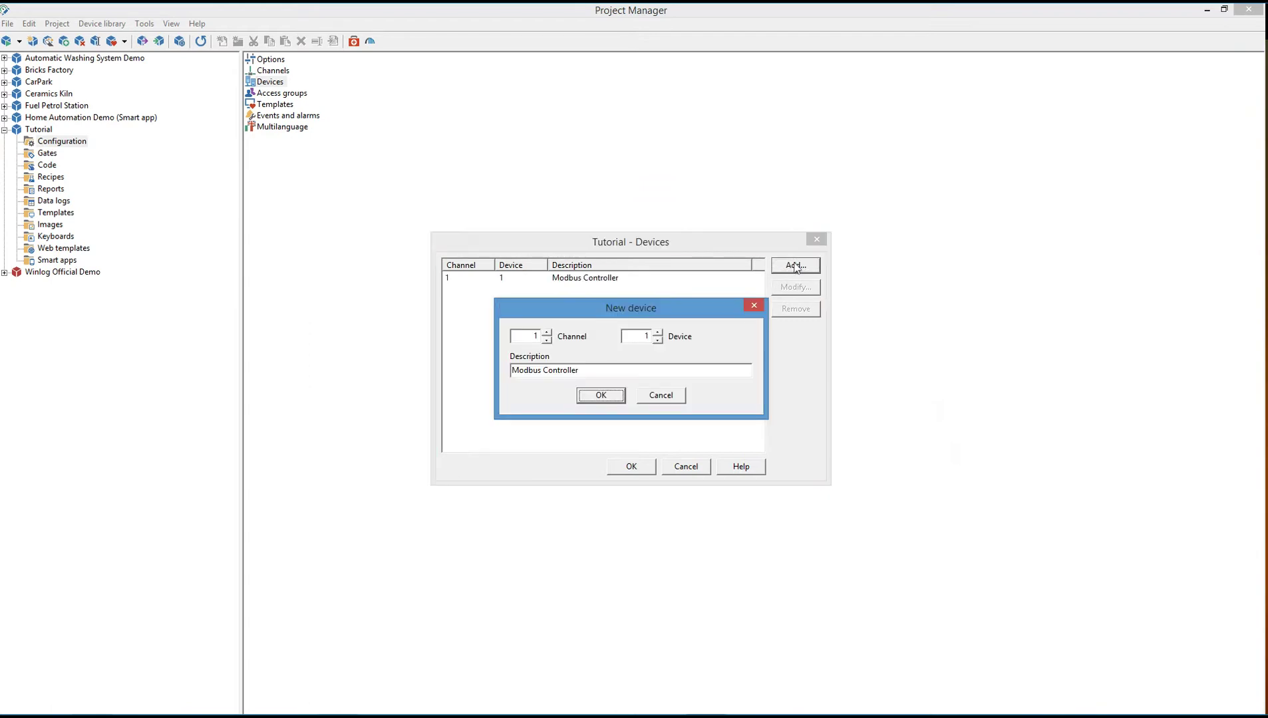
pyautogui.click(657, 333)
pyautogui.doubleClick(543, 371)
pyautogui.write('PLC')
pyautogui.click(589, 394)
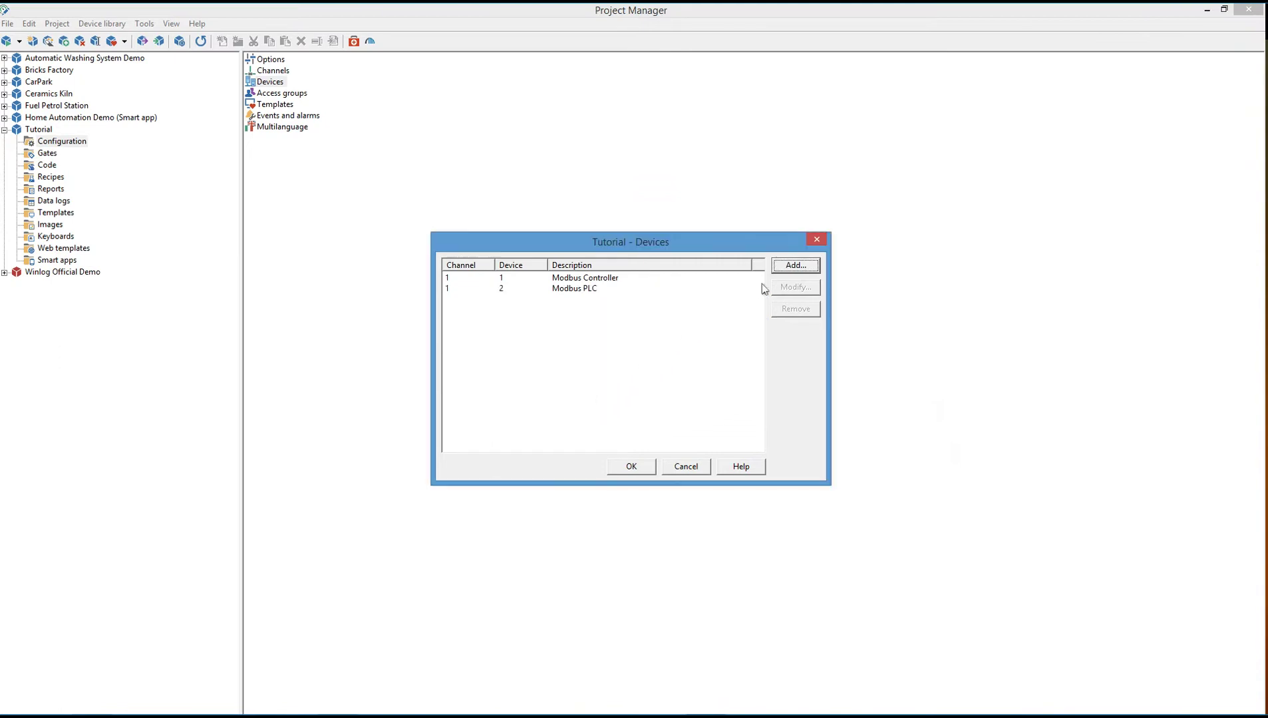
# Step: Add Siemens Simatic S7 1500 PLC as channel 2, device 1
pyautogui.click(803, 265)
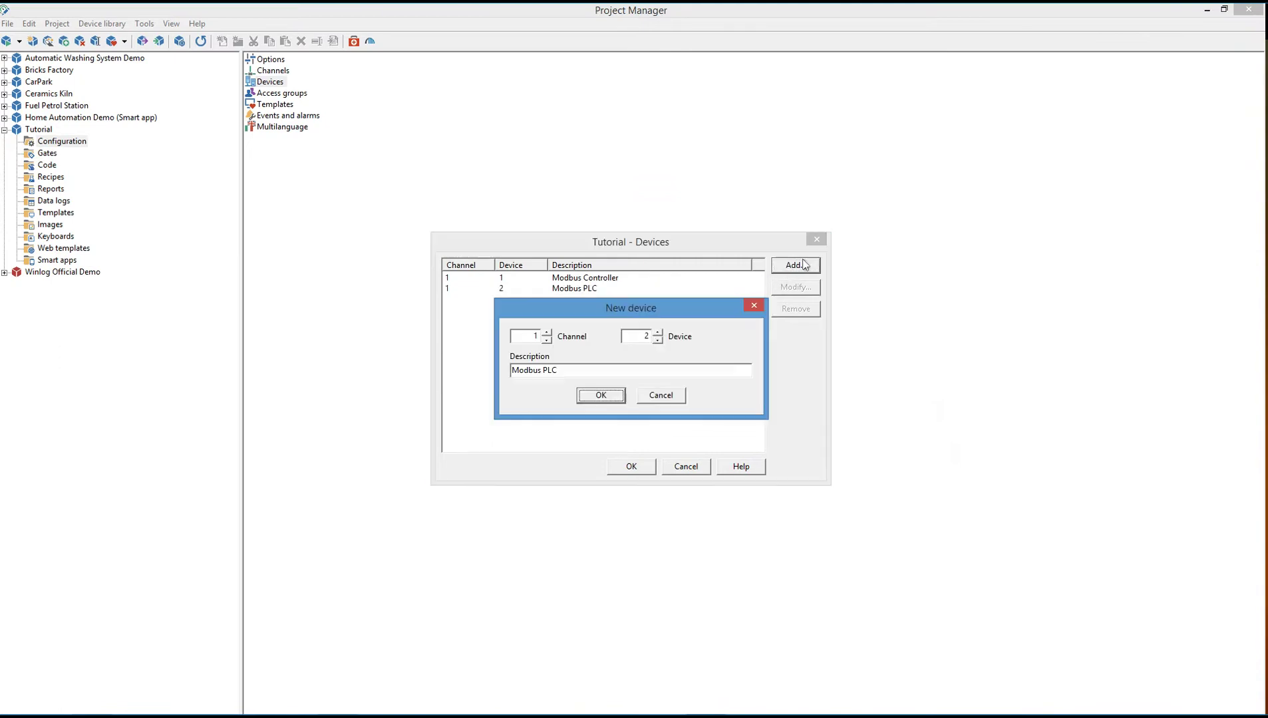
pyautogui.click(547, 333)
pyautogui.tripleClick(562, 371)
pyautogui.write('Siemens Simatic S7 1500 PLC')
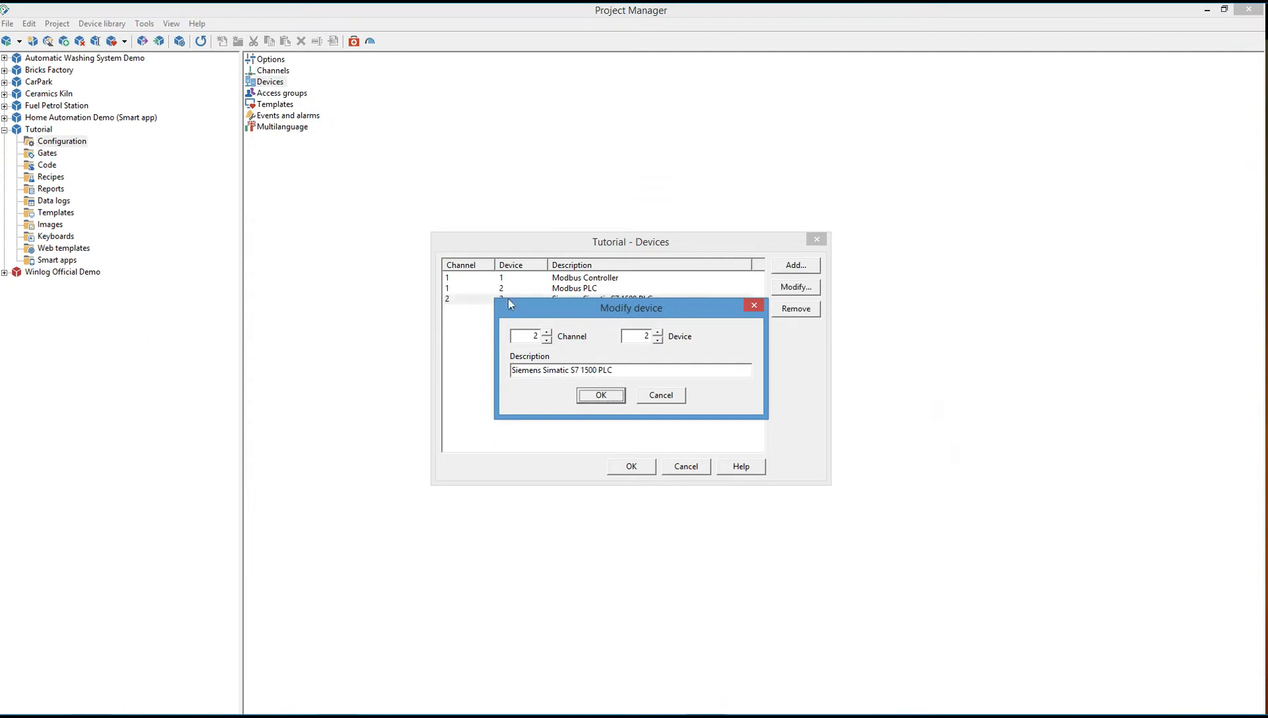
pyautogui.click(617, 396)
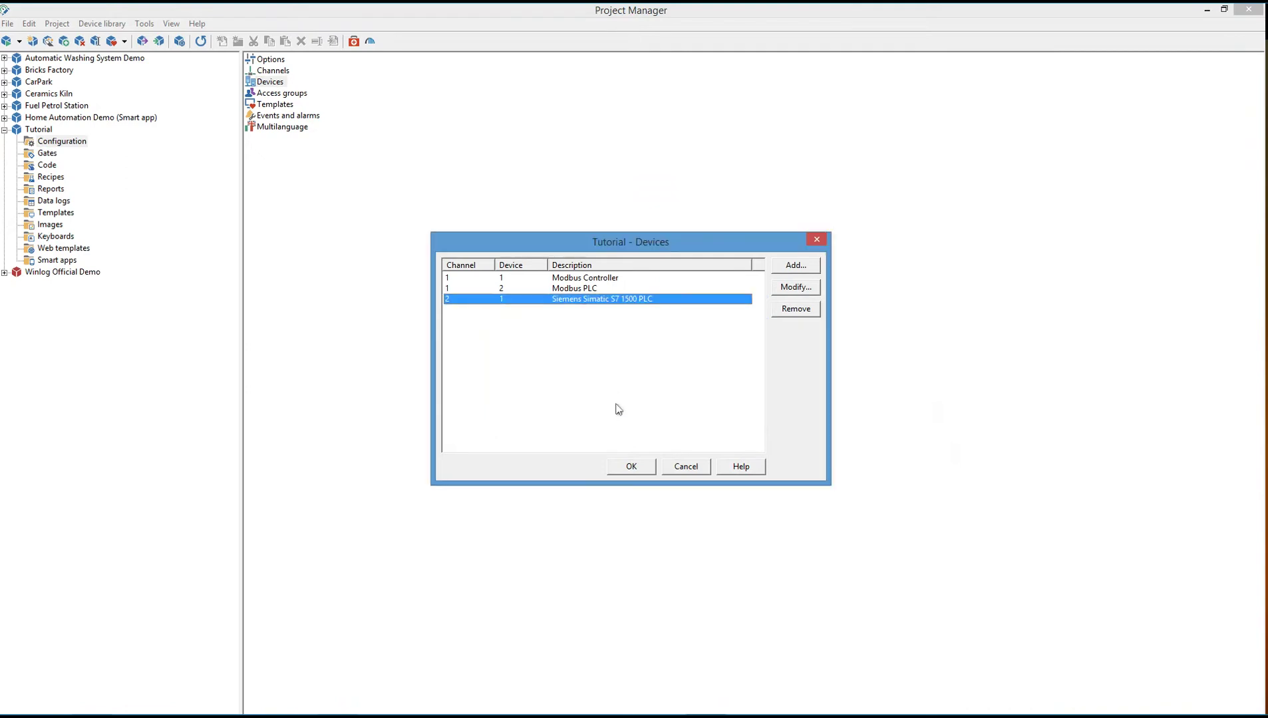
# Step: Close the devices list and select the Tutorial project in the tree
pyautogui.click(632, 465)
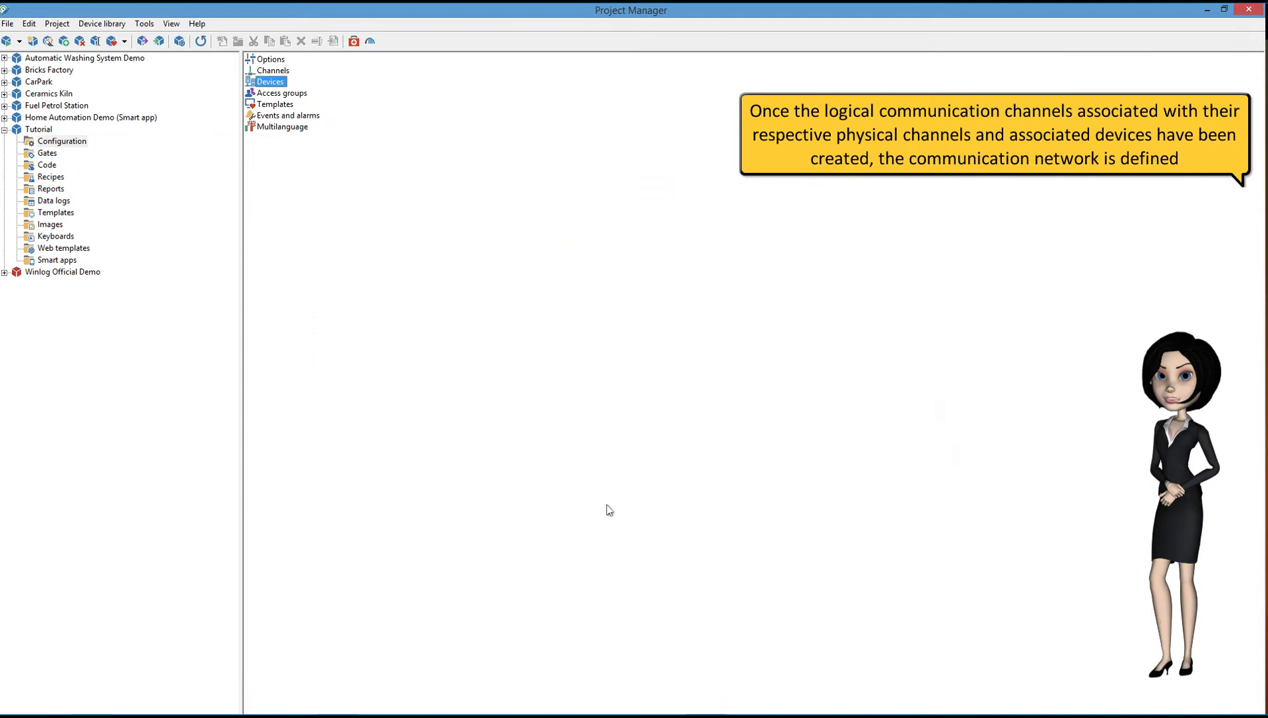
pyautogui.click(45, 131)
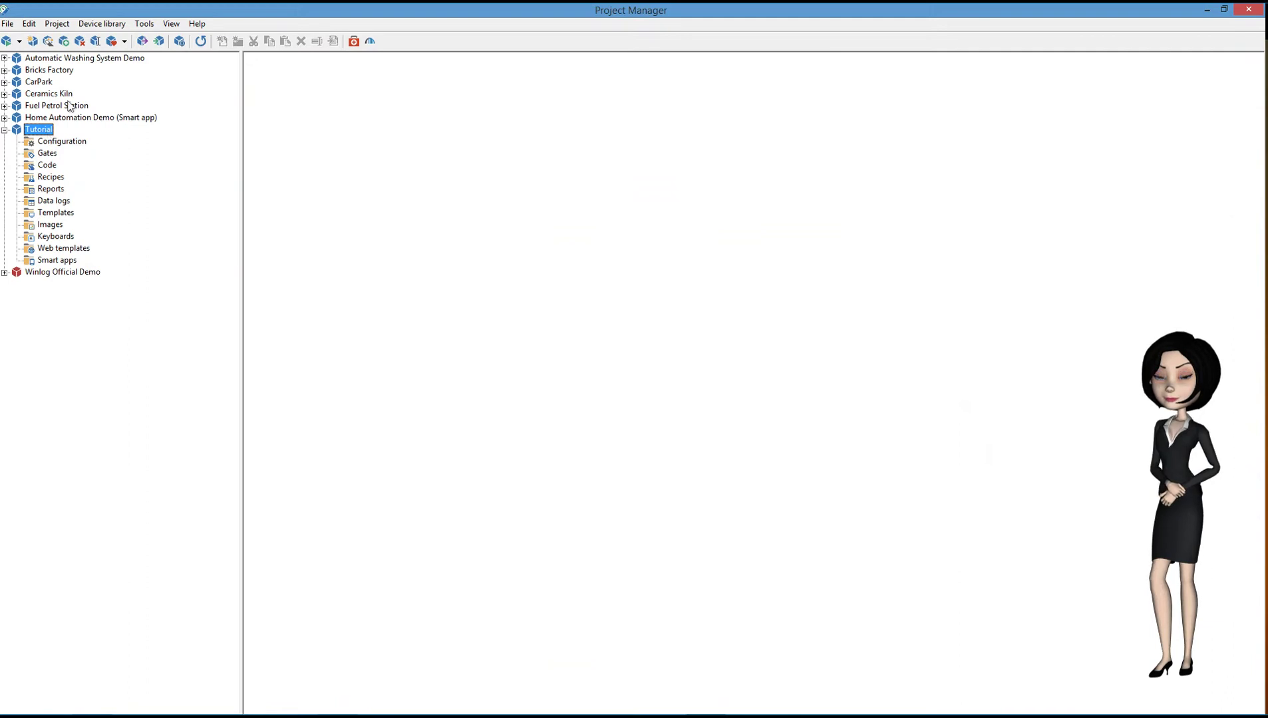
# Step: Make Tutorial the default Runtime project and list its Configuration items
pyautogui.click(112, 42)
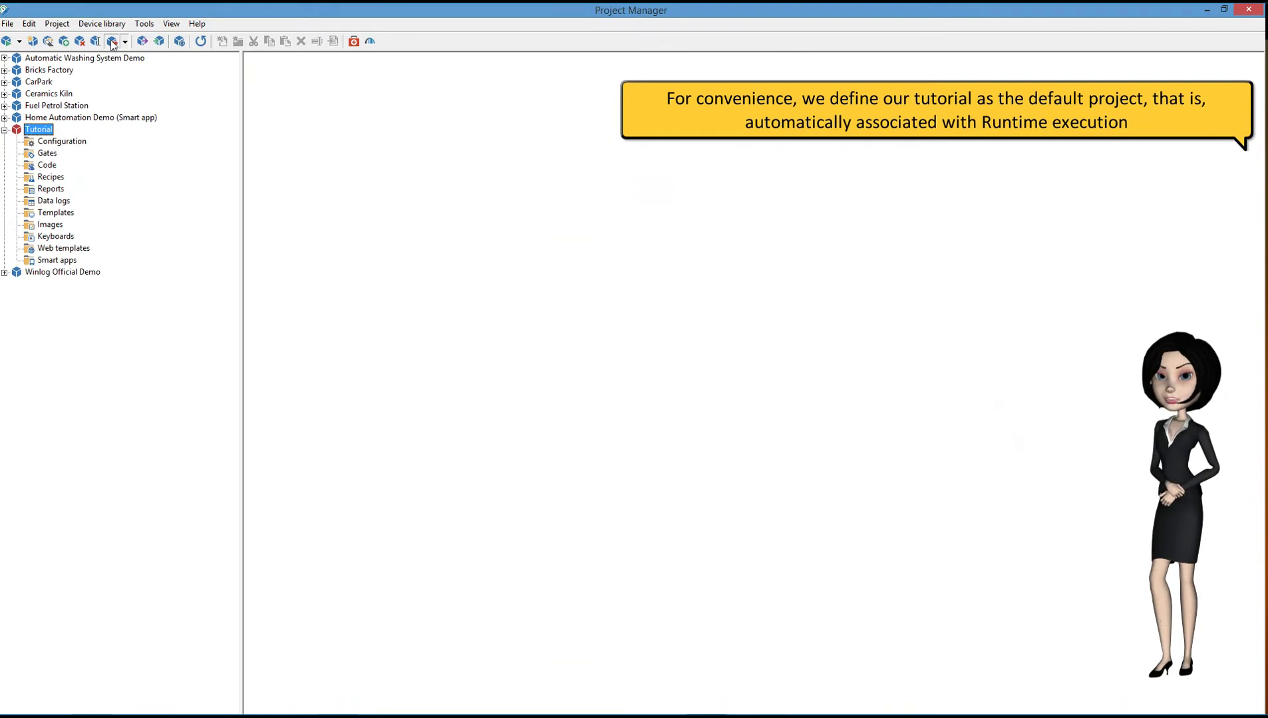
pyautogui.click(69, 143)
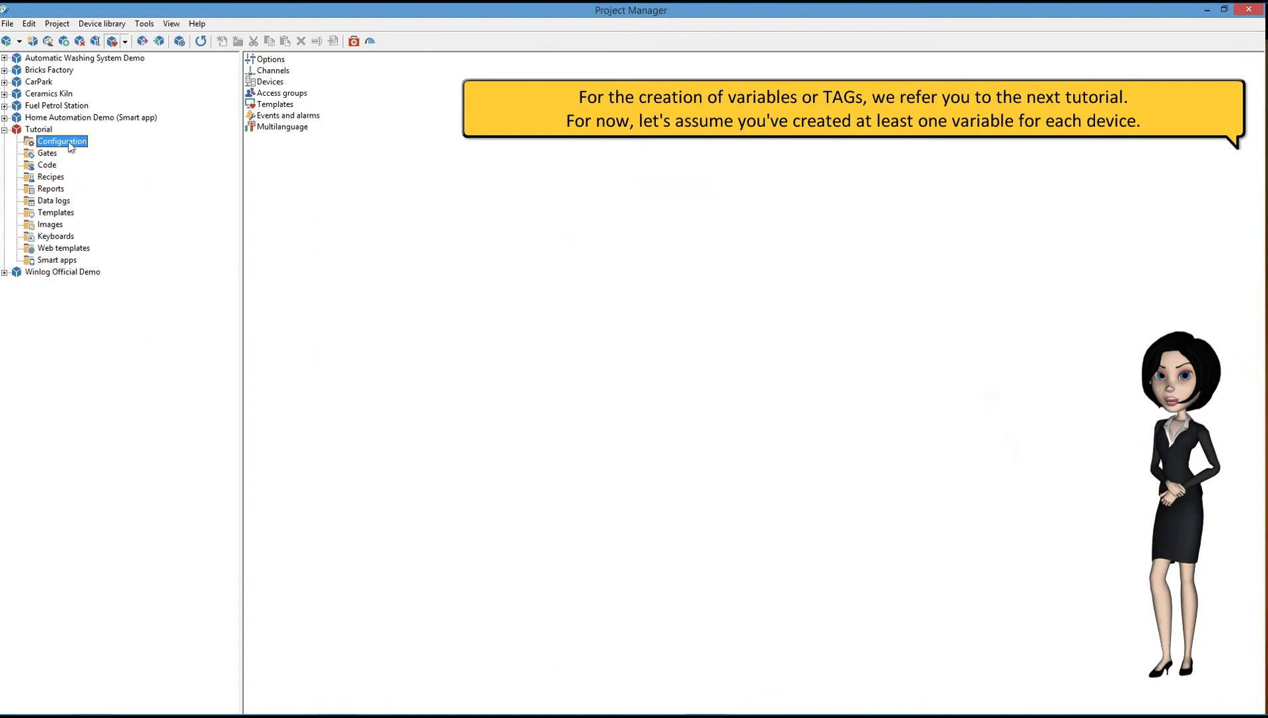
# Step: In Tutorial's Options, uncheck Hide window caption and Hide main menu, then confirm
pyautogui.click(267, 60)
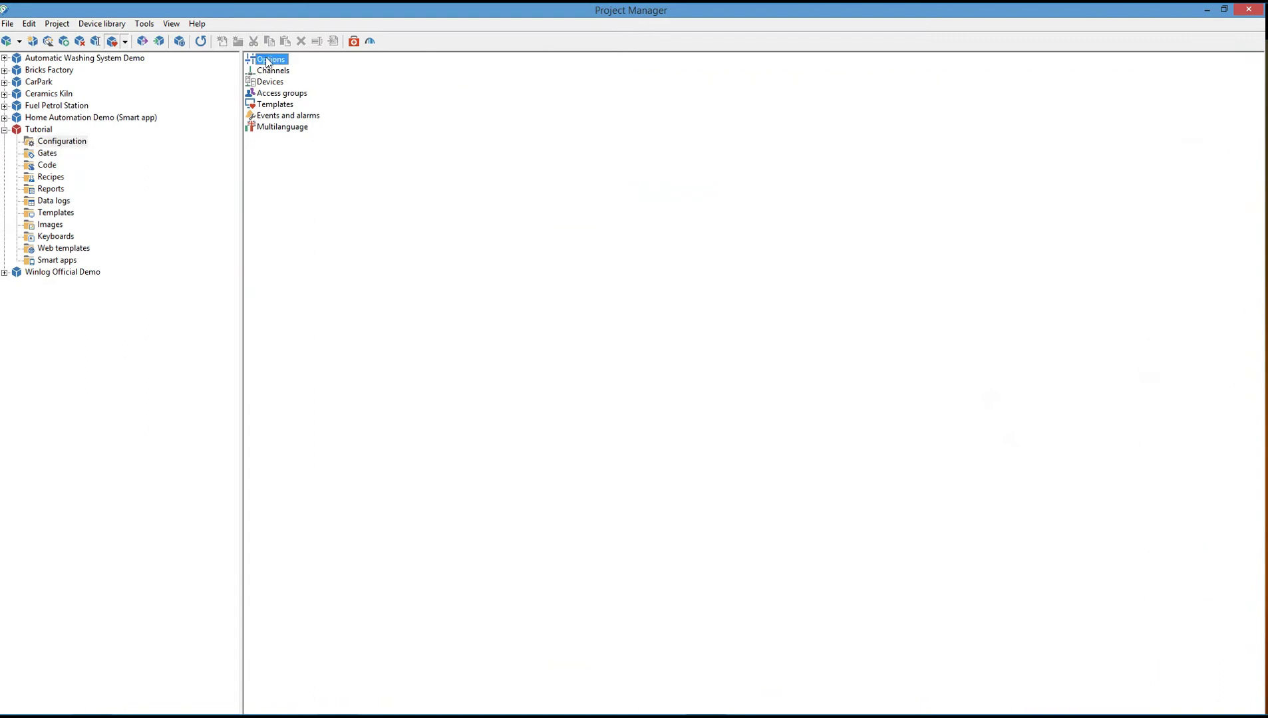
pyautogui.doubleClick(266, 62)
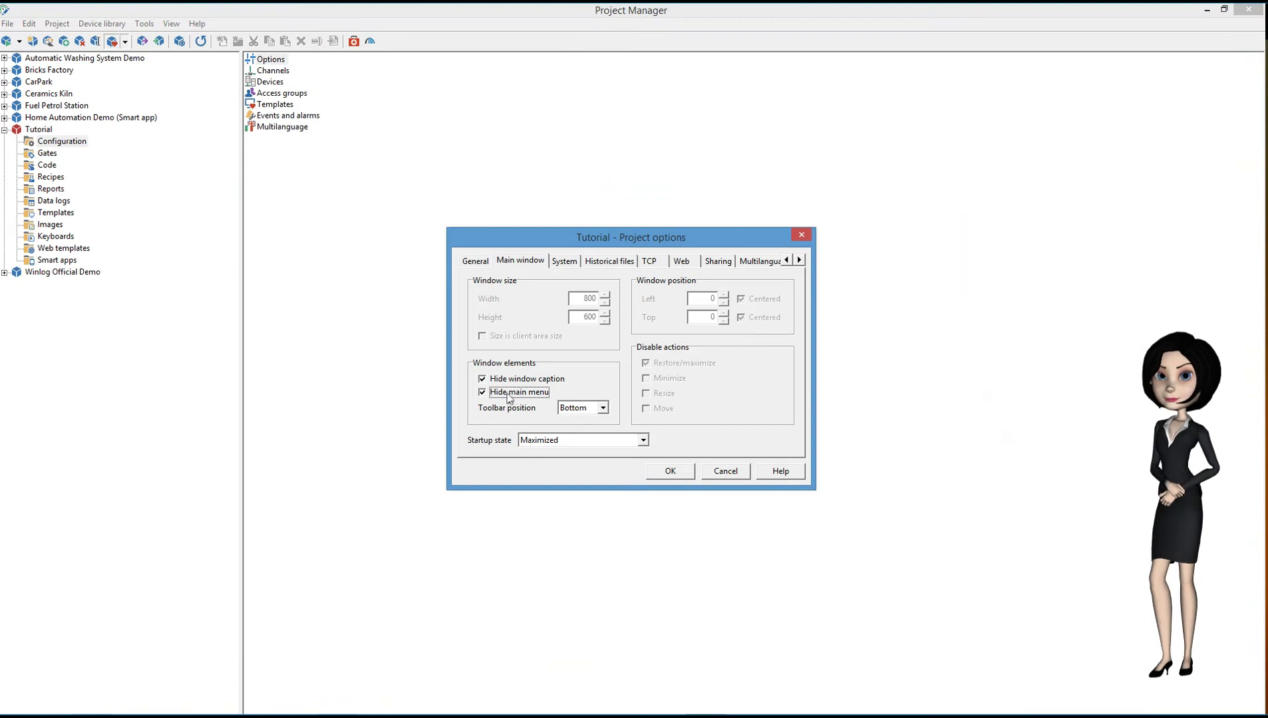
pyautogui.click(482, 379)
pyautogui.click(484, 393)
pyautogui.click(668, 469)
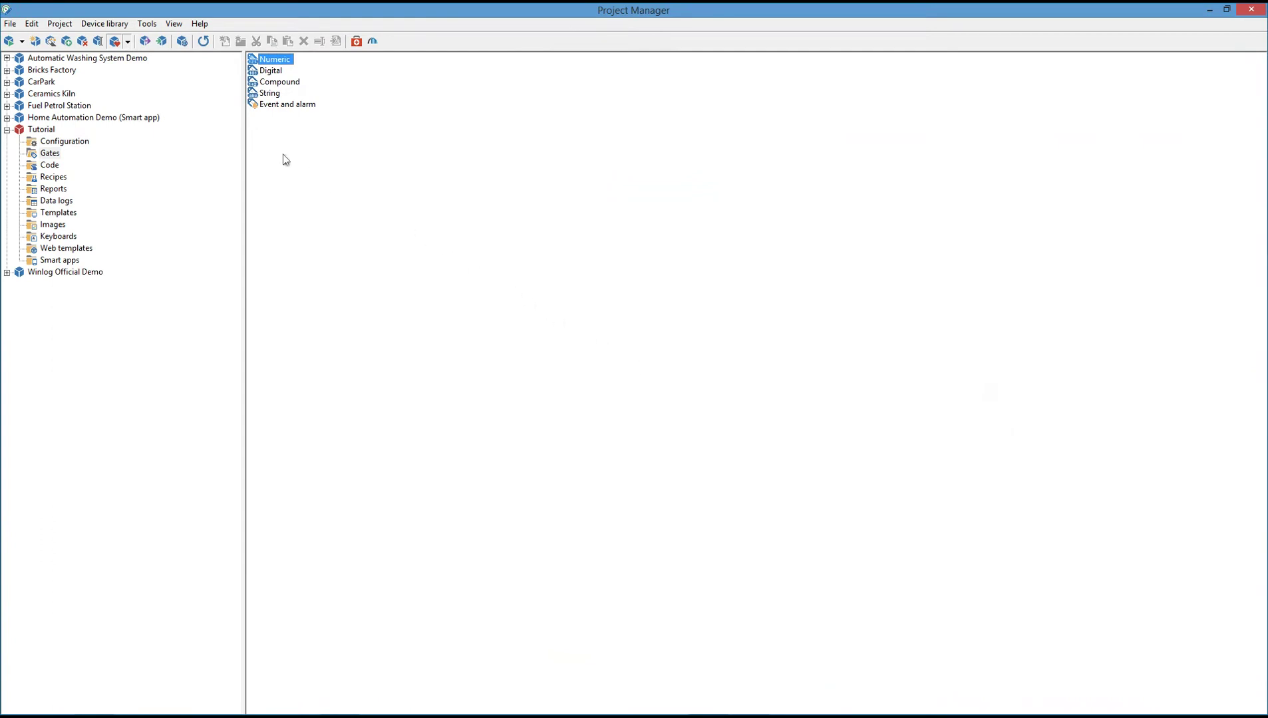
# Step: Run Tutorial, disable scanning for all three devices in Devices status, then exit Runtime
pyautogui.click(70, 29)
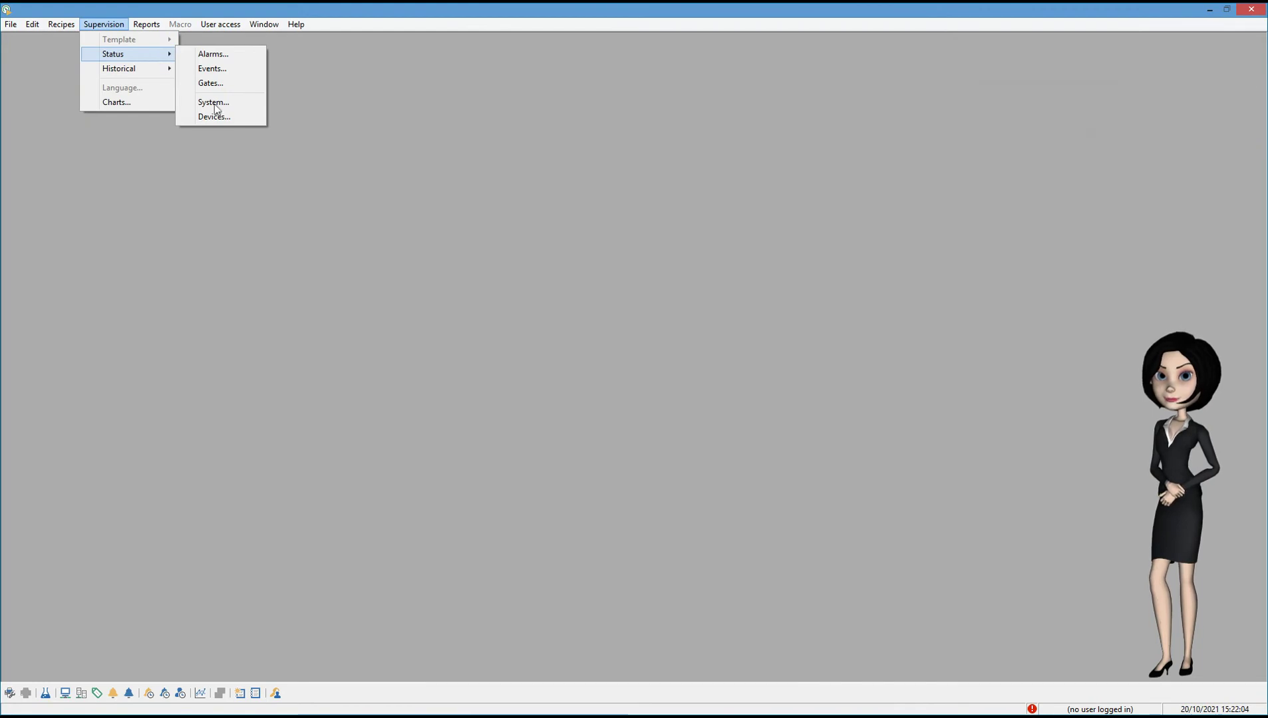
pyautogui.click(213, 116)
pyautogui.click(529, 106)
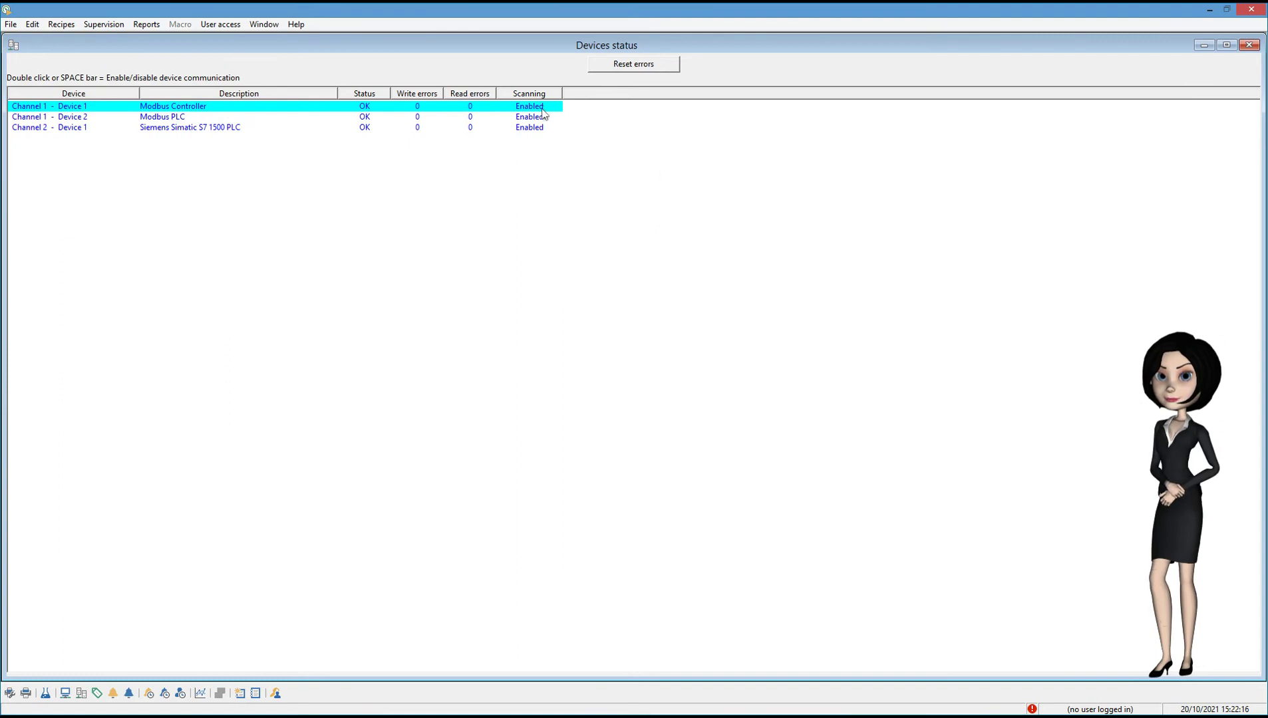
pyautogui.press('space')
pyautogui.doubleClick(209, 119)
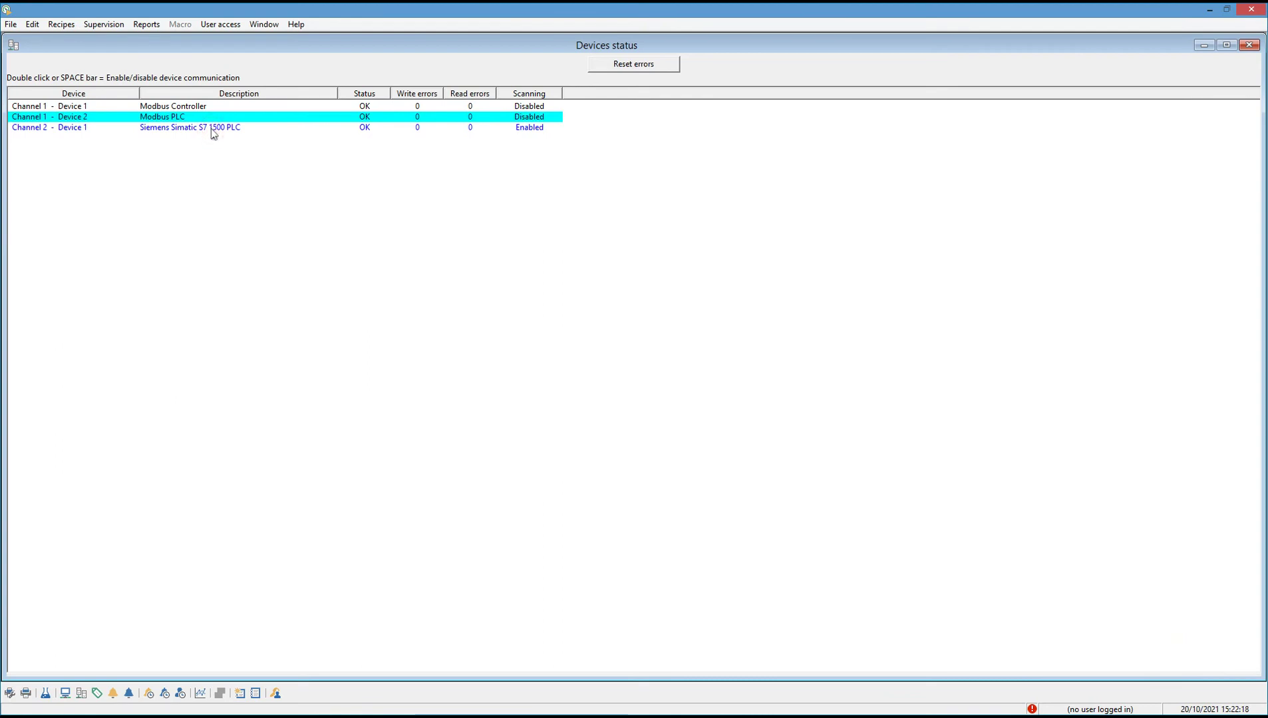
pyautogui.doubleClick(212, 129)
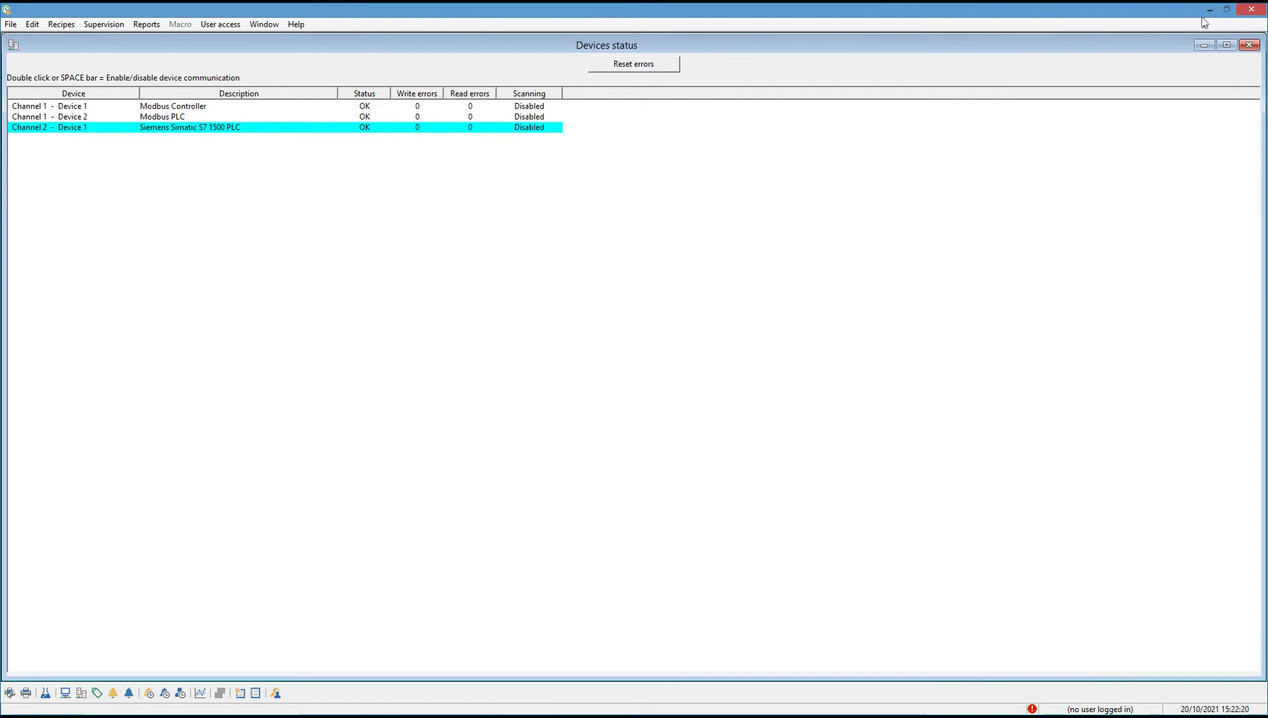
pyautogui.click(1253, 10)
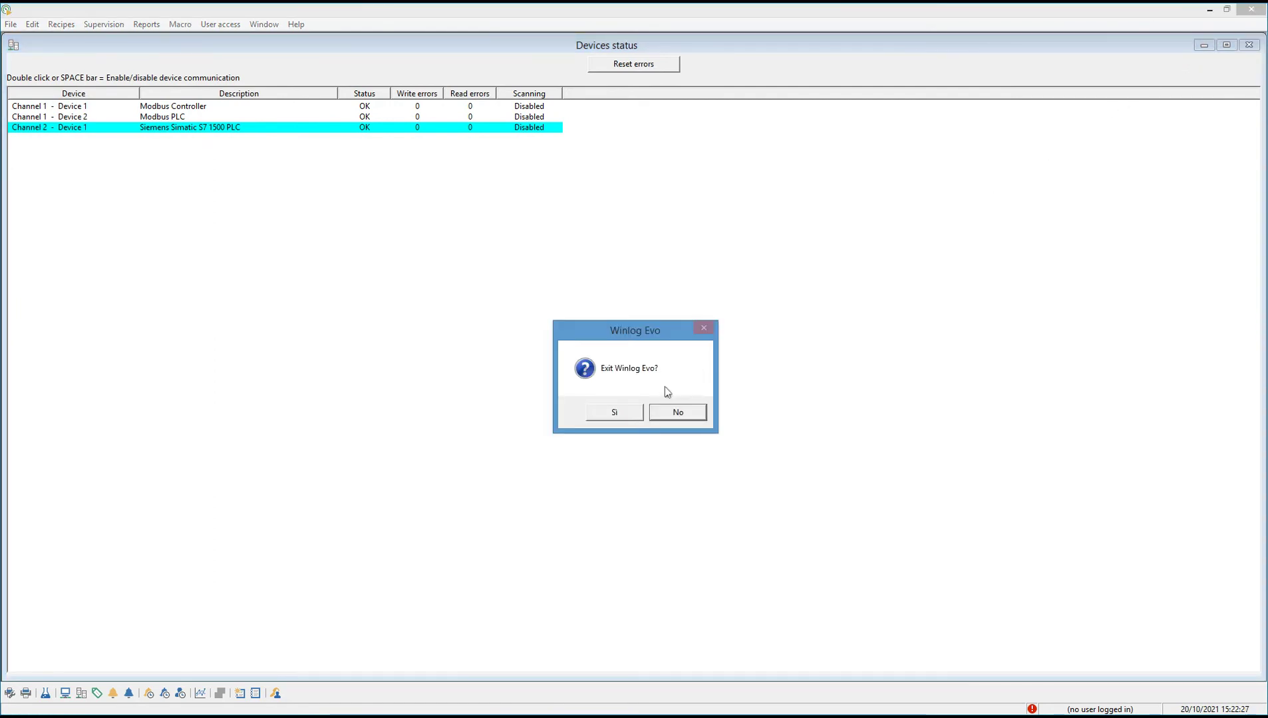
pyautogui.click(632, 414)
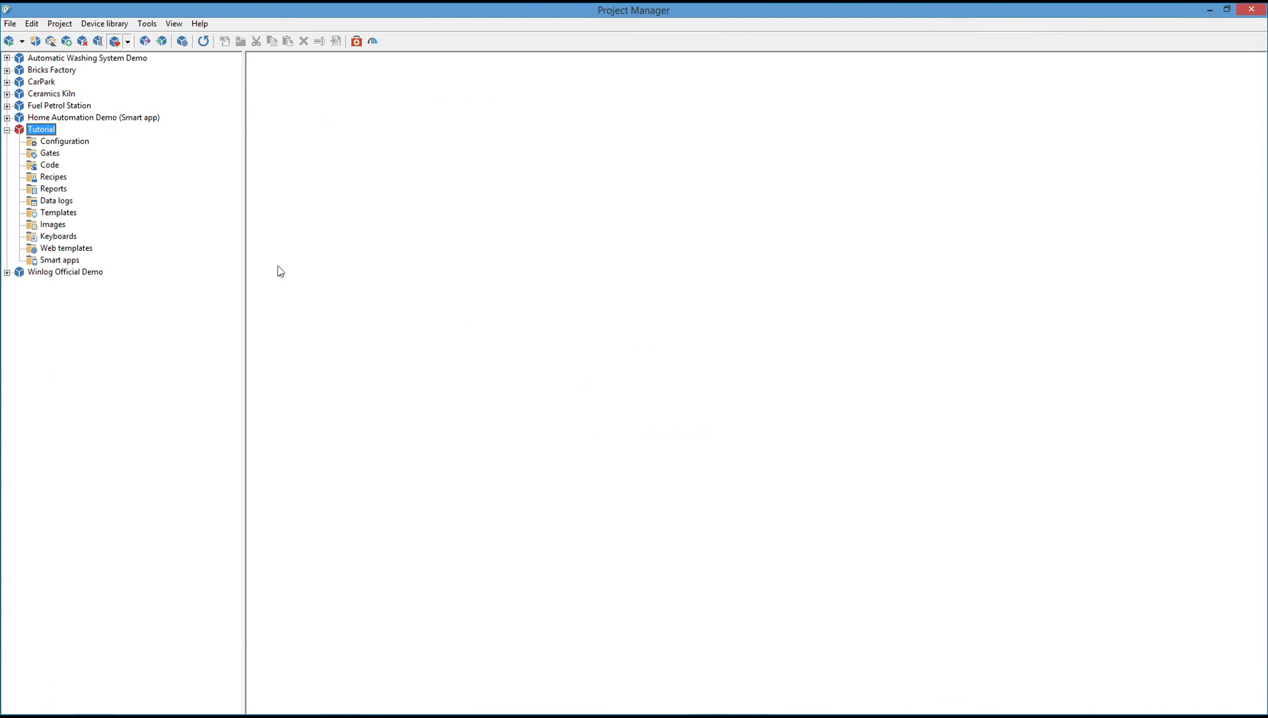
# Step: Add a new template called Test under the Tutorial project's Templates
pyautogui.click(64, 215)
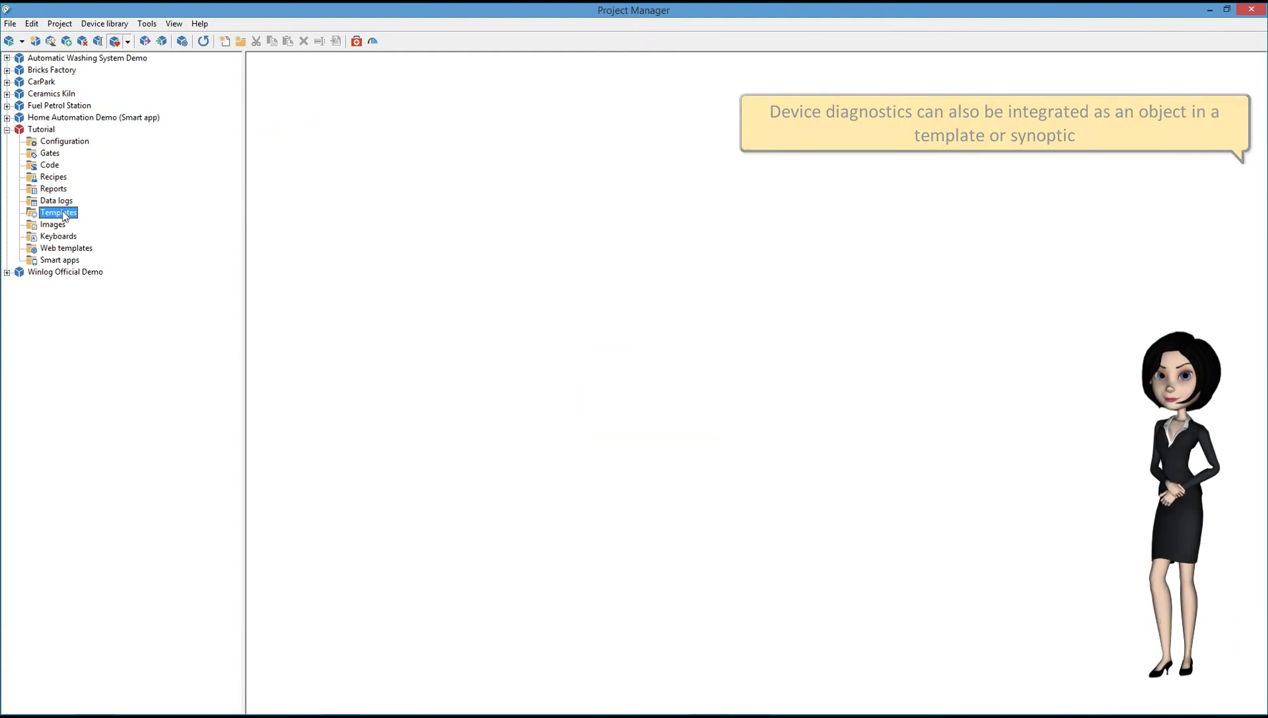
pyautogui.rightClick(274, 123)
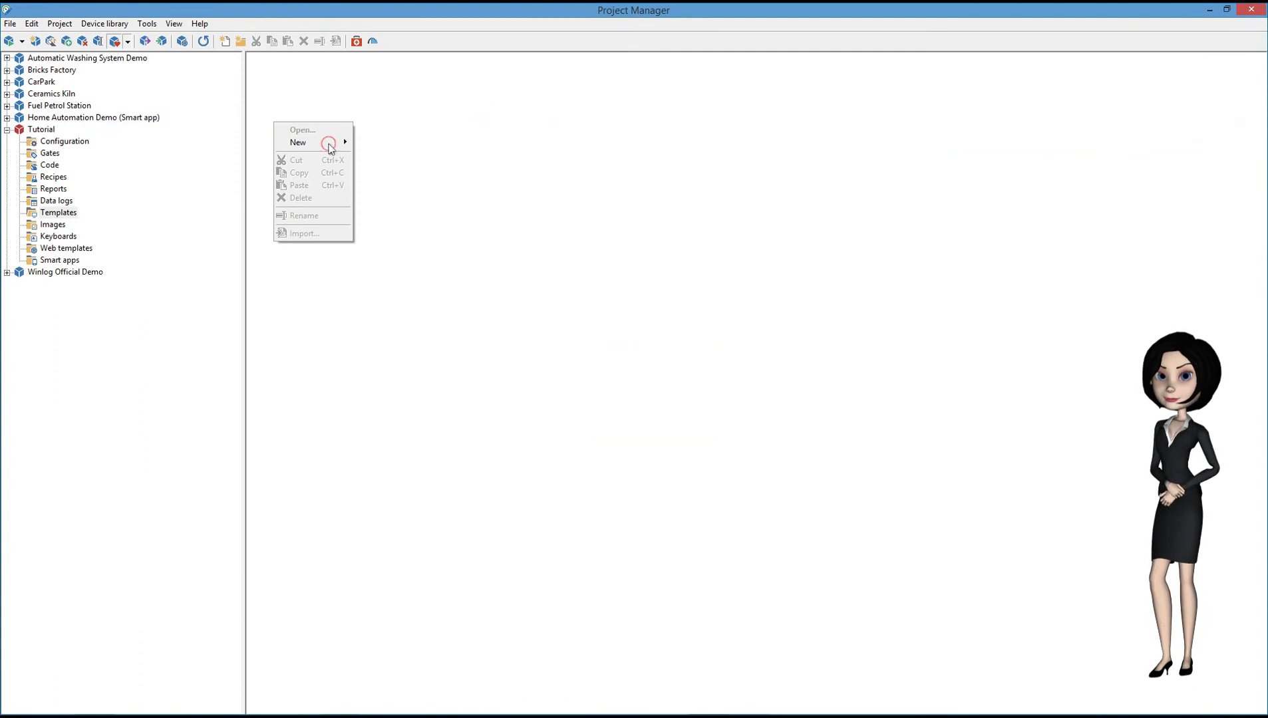
pyautogui.click(369, 143)
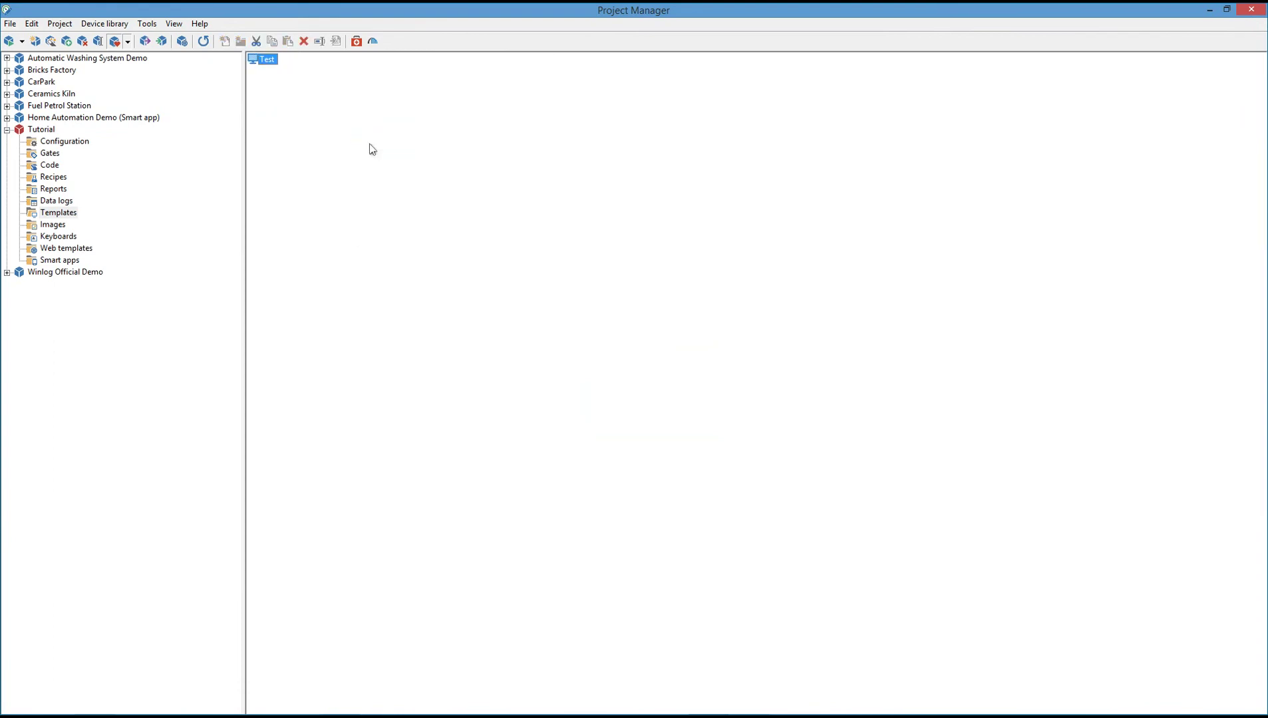
# Step: In the Test template, place a DevView device diagnostics object sized 1480×1274 at 50,40
pyautogui.doubleClick(273, 63)
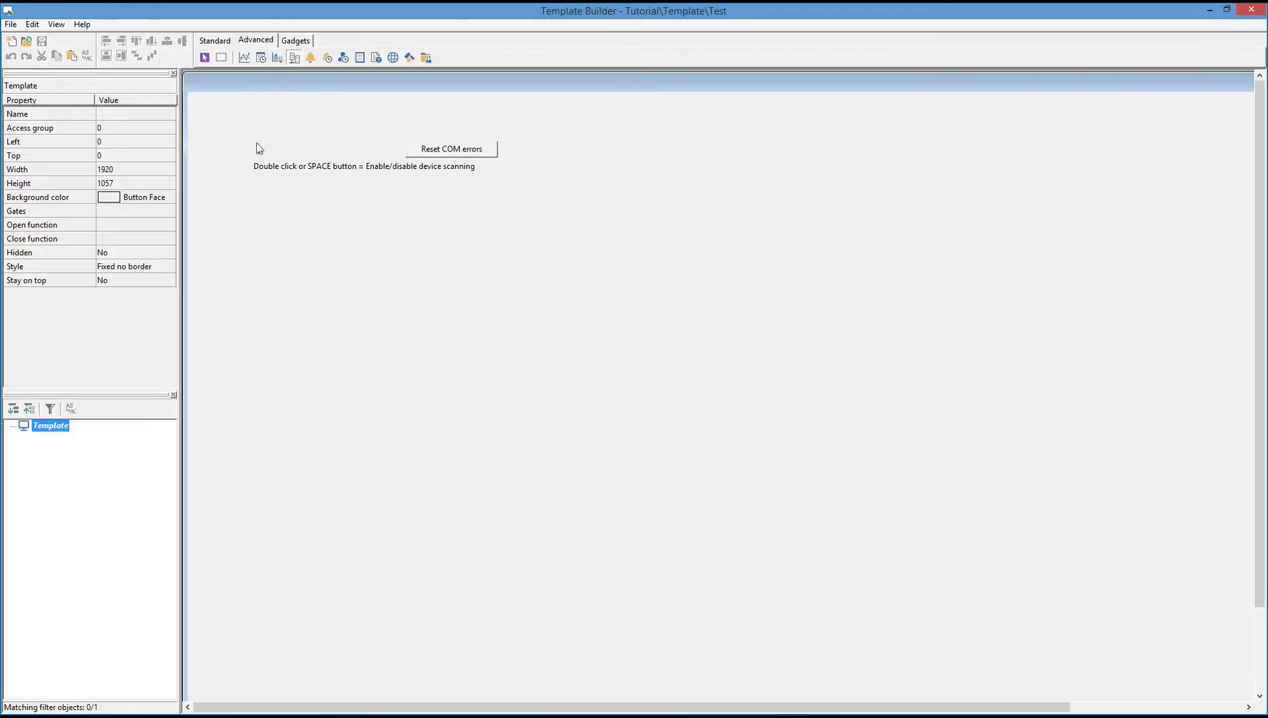
pyautogui.click(306, 165)
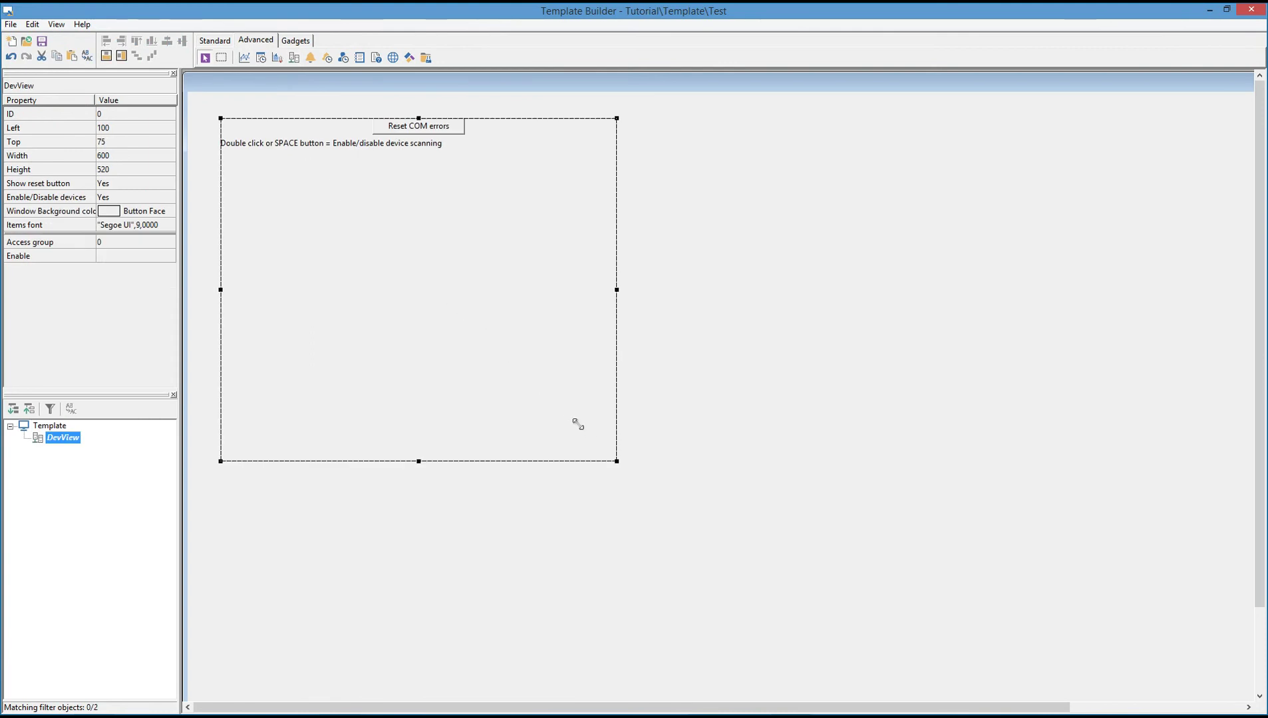
pyautogui.click(617, 461)
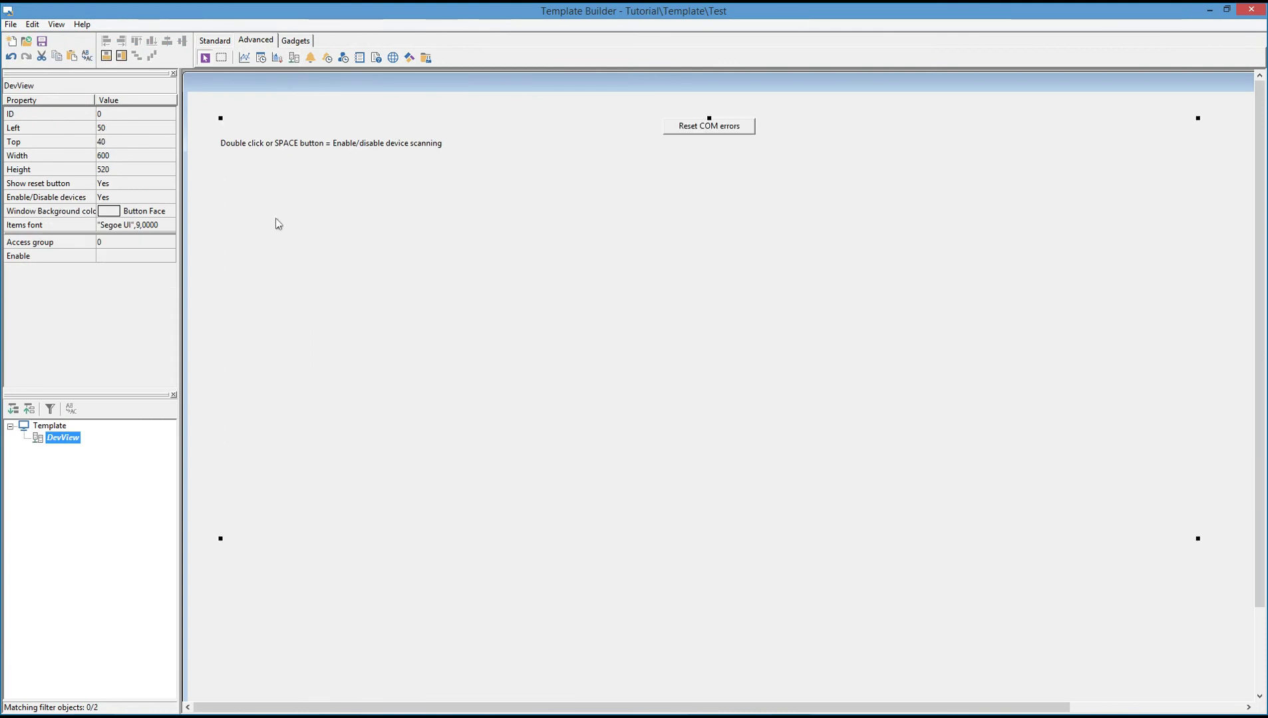
# Step: Save the Test template and close Template Builder
pyautogui.click(12, 27)
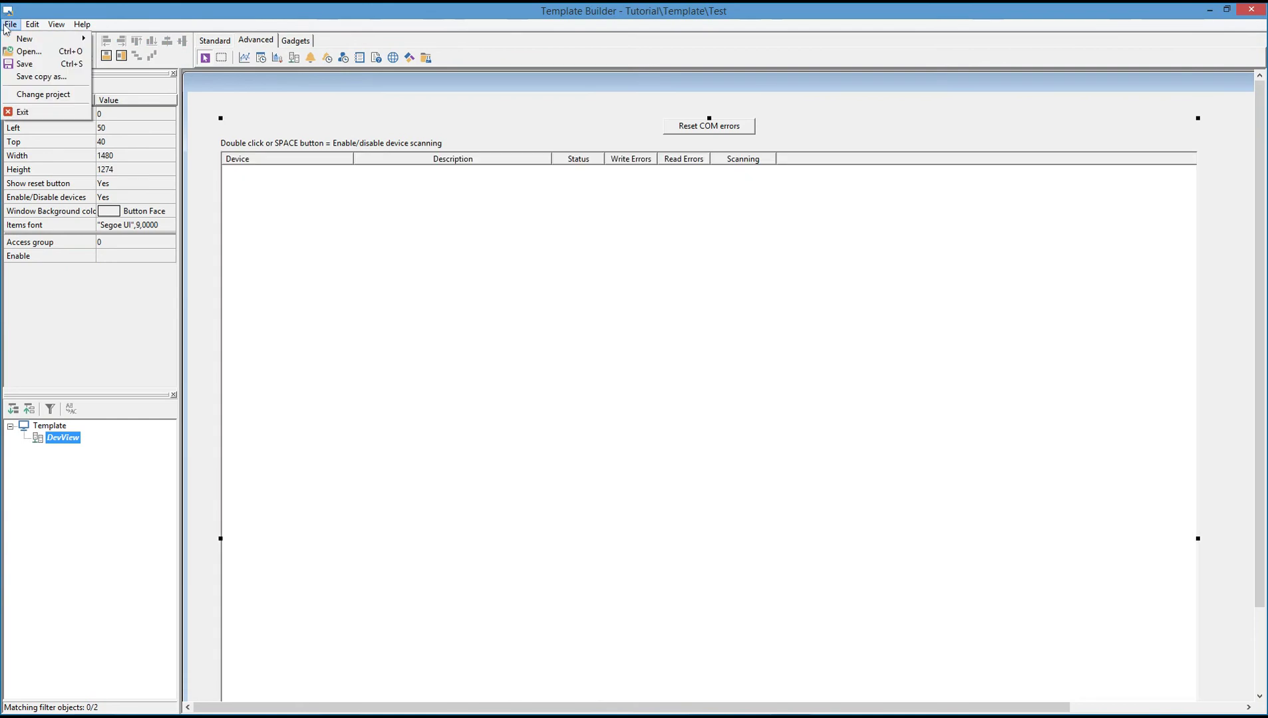
pyautogui.click(30, 64)
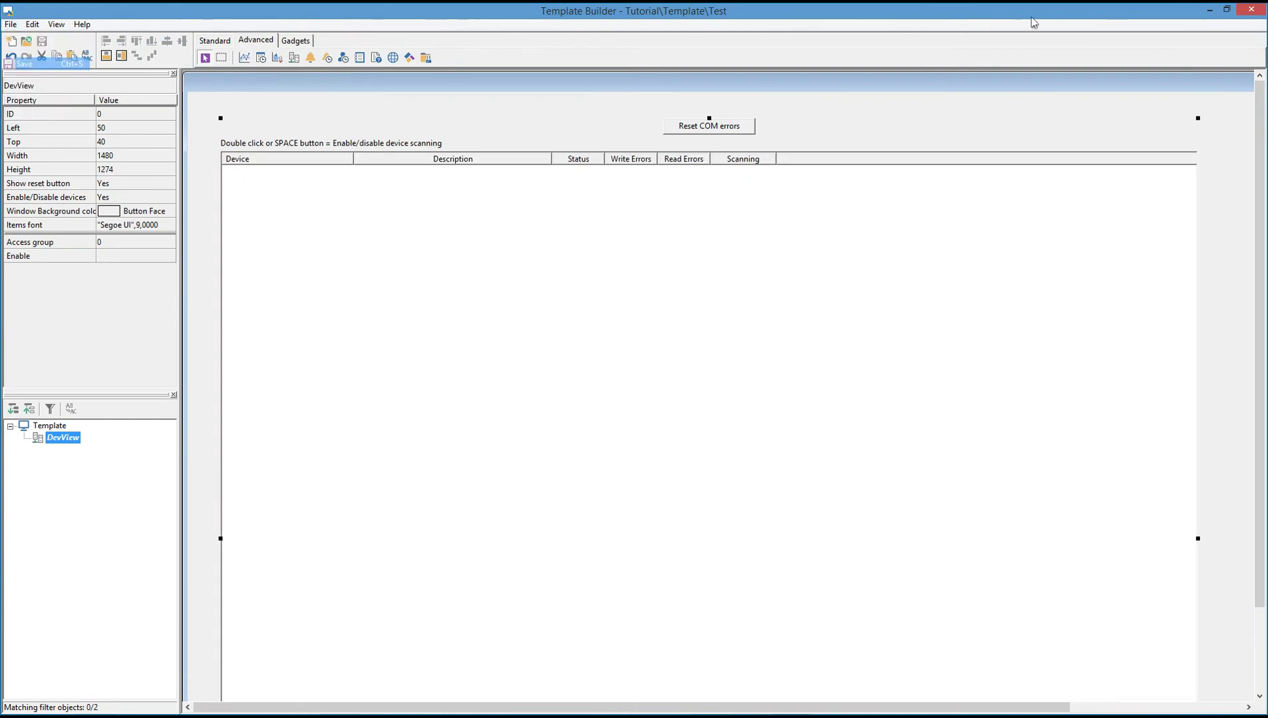
pyautogui.click(1250, 11)
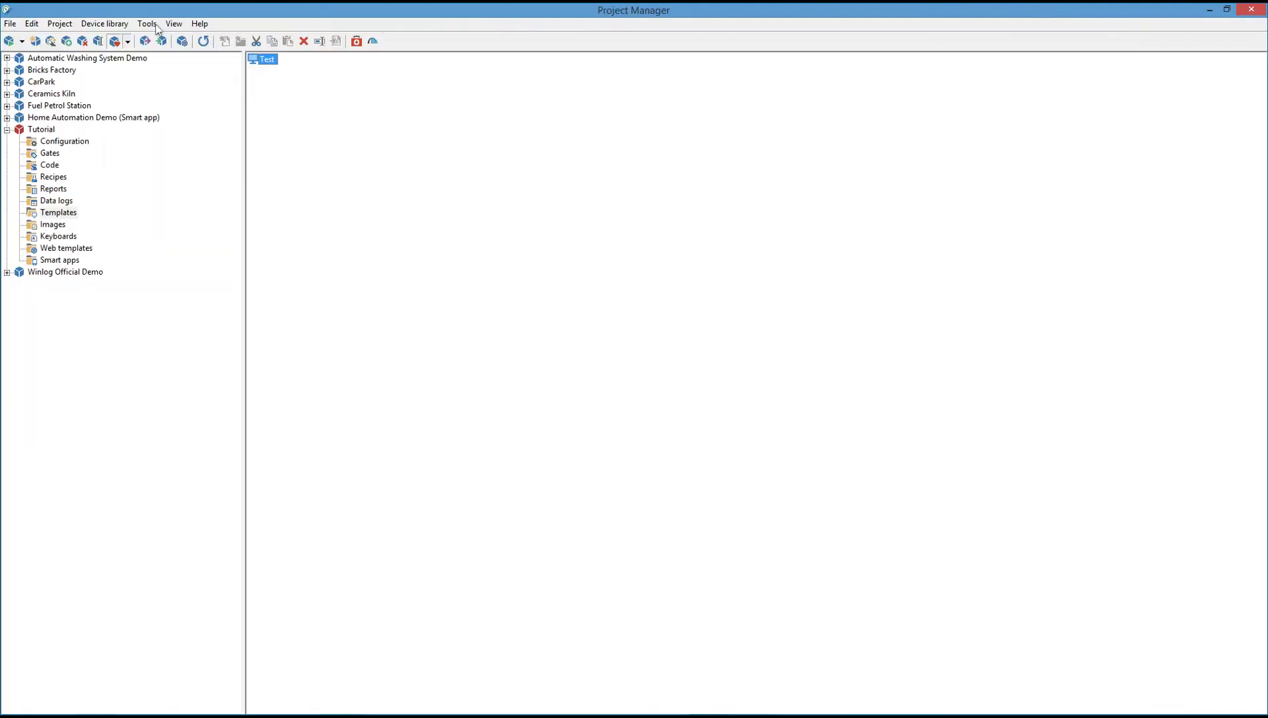
# Step: Run the Tutorial project and display the Test template's device diagnostics
pyautogui.click(60, 24)
pyautogui.click(69, 39)
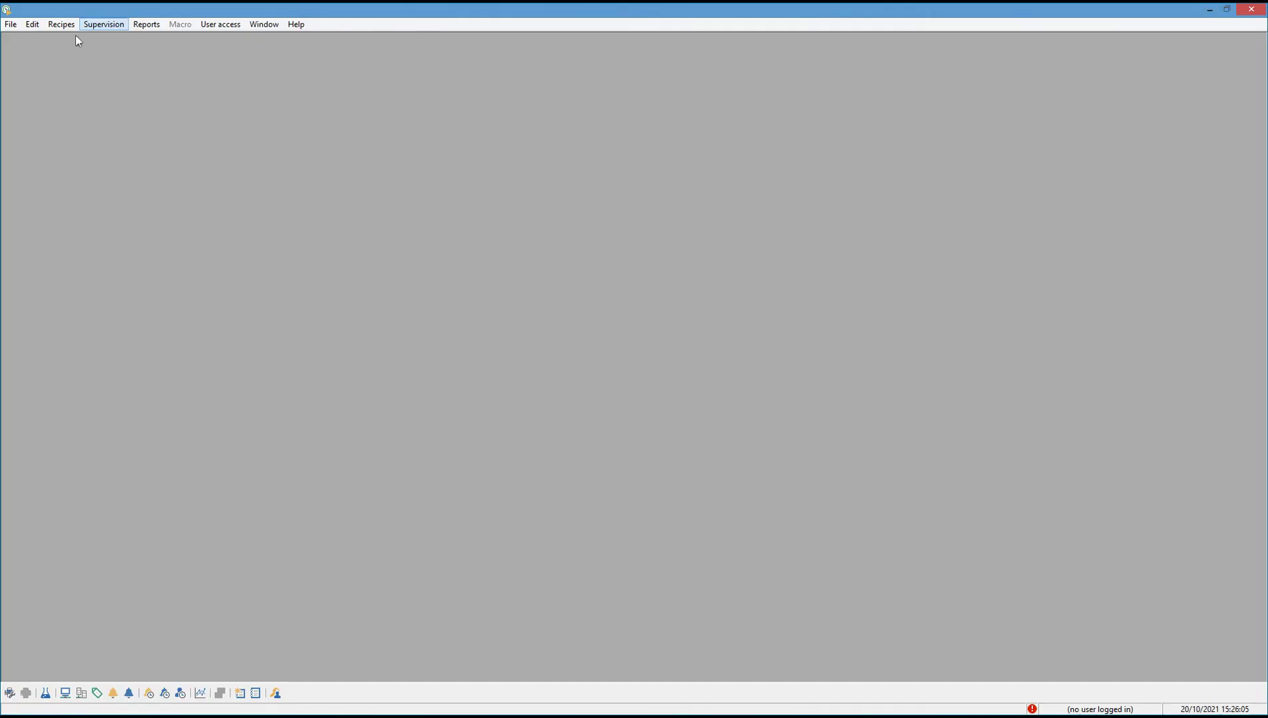
pyautogui.click(104, 23)
pyautogui.click(204, 40)
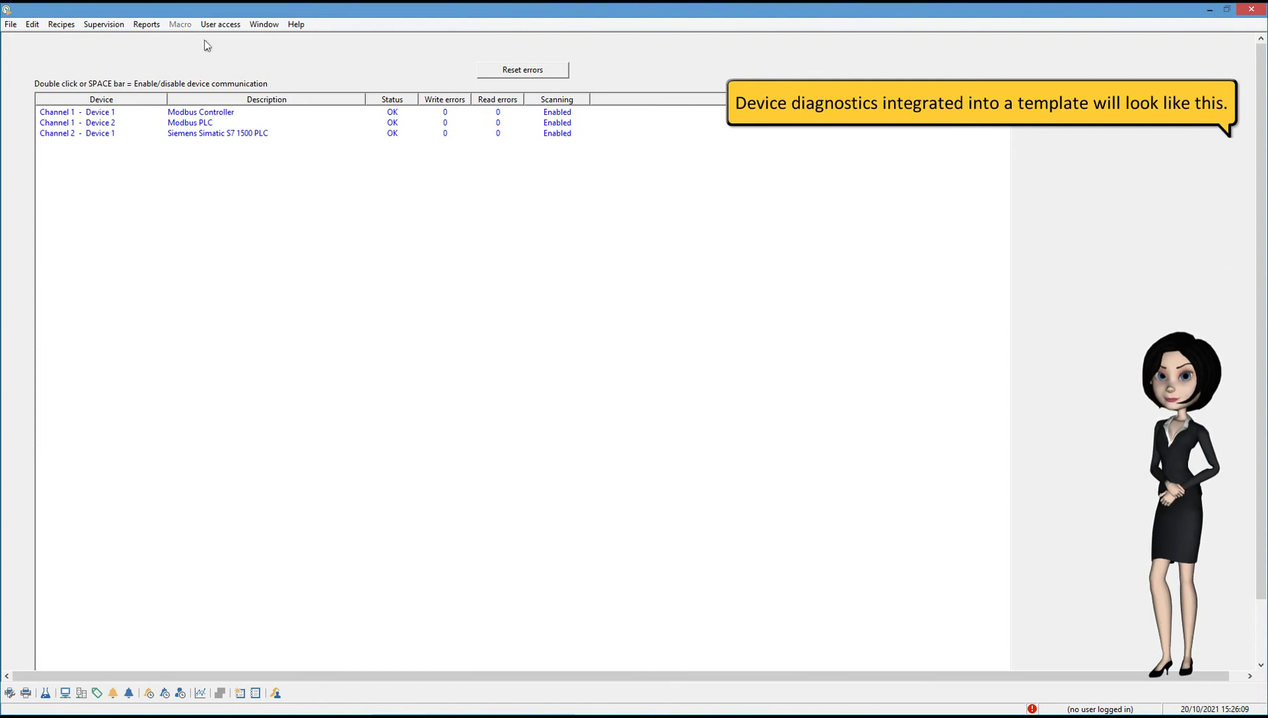
# Step: Disable scanning for Channel 1 Devices 1 and 2 and Channel 2 Device 1, then close the runtime
pyautogui.doubleClick(260, 111)
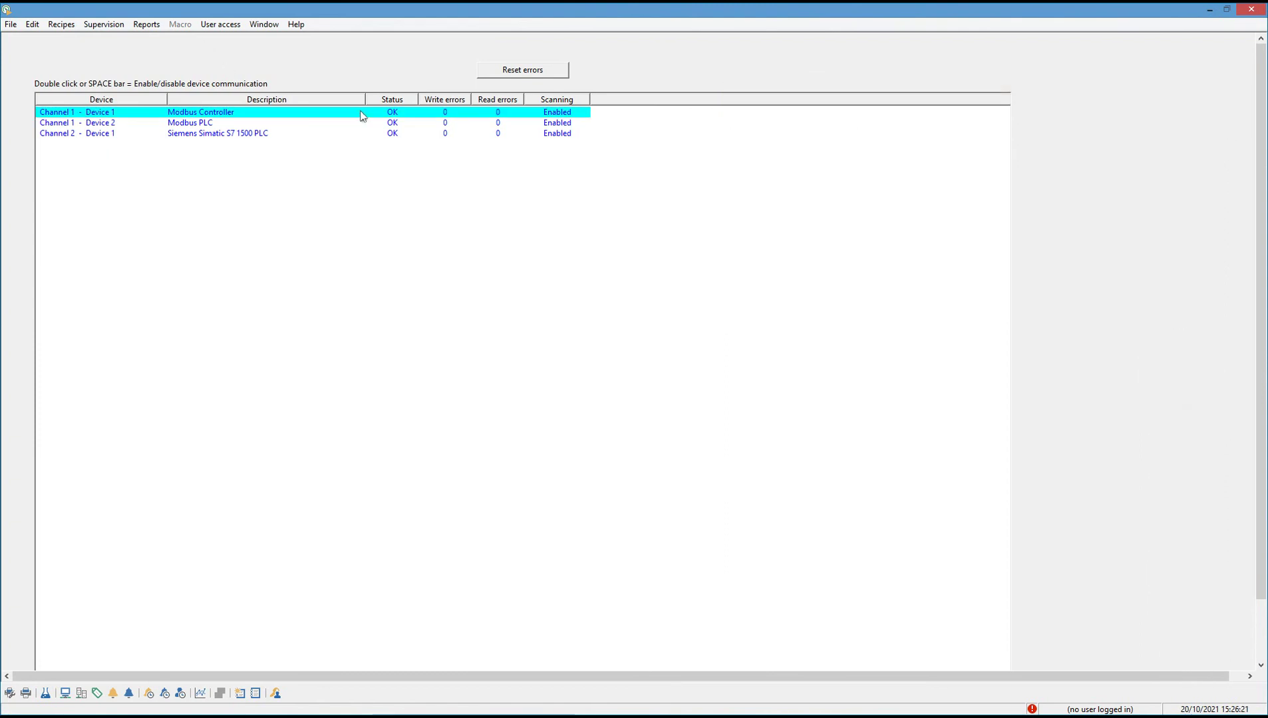
pyautogui.doubleClick(407, 126)
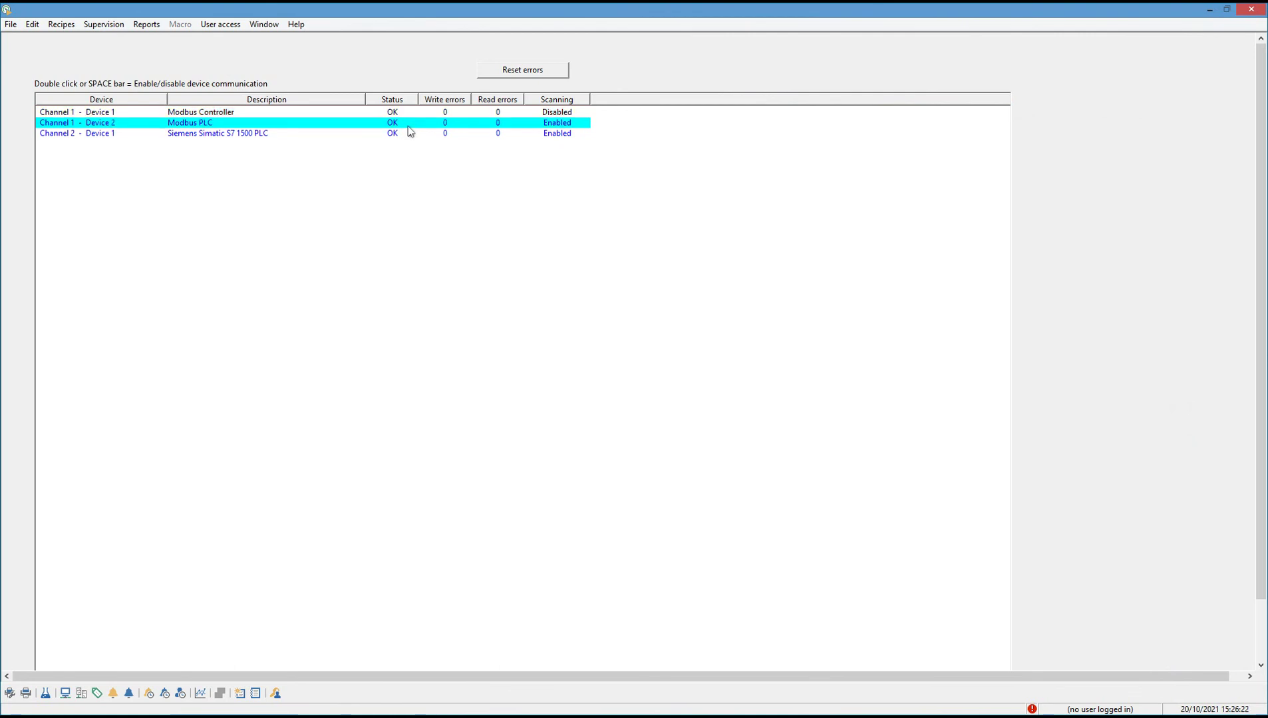
pyautogui.doubleClick(407, 132)
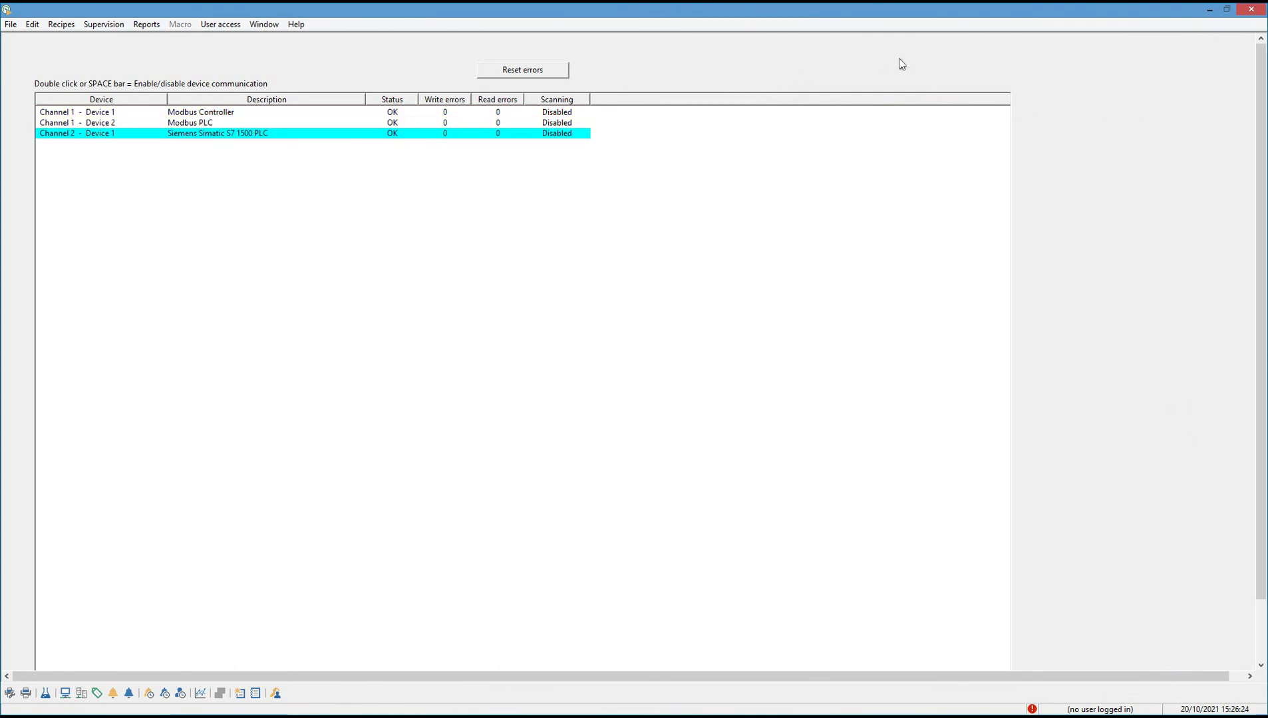
pyautogui.click(1258, 10)
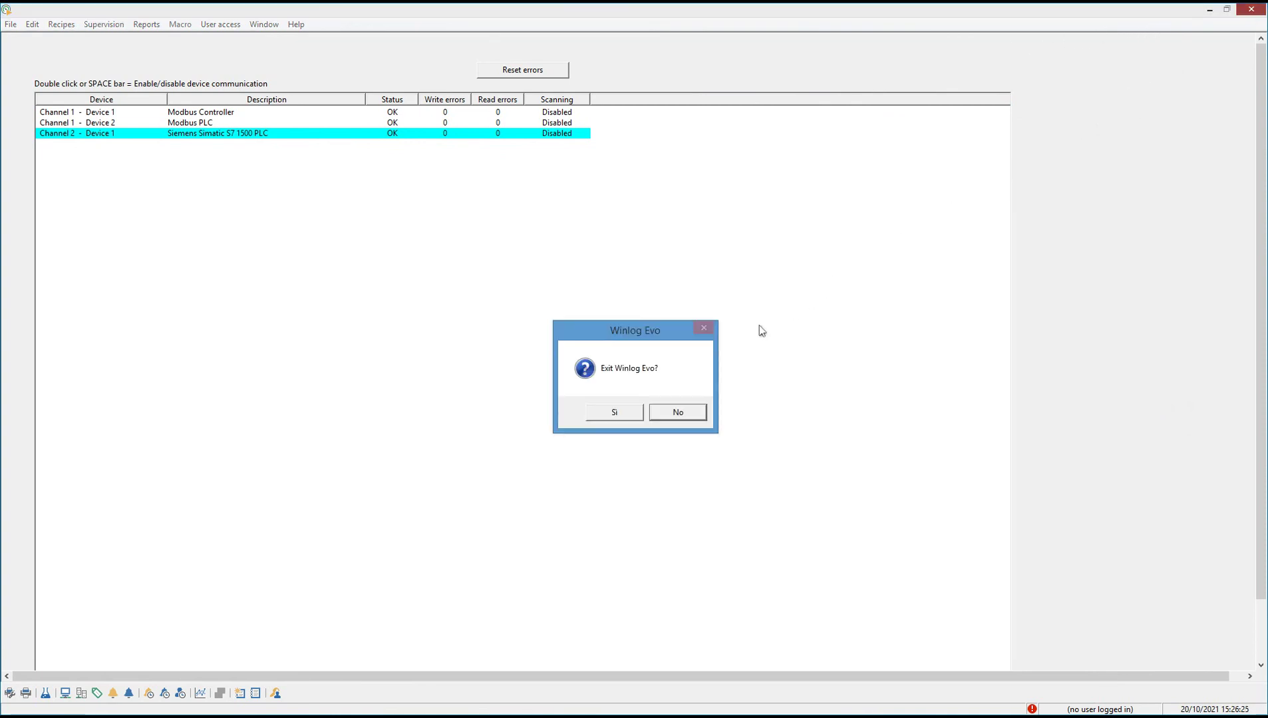
pyautogui.click(629, 413)
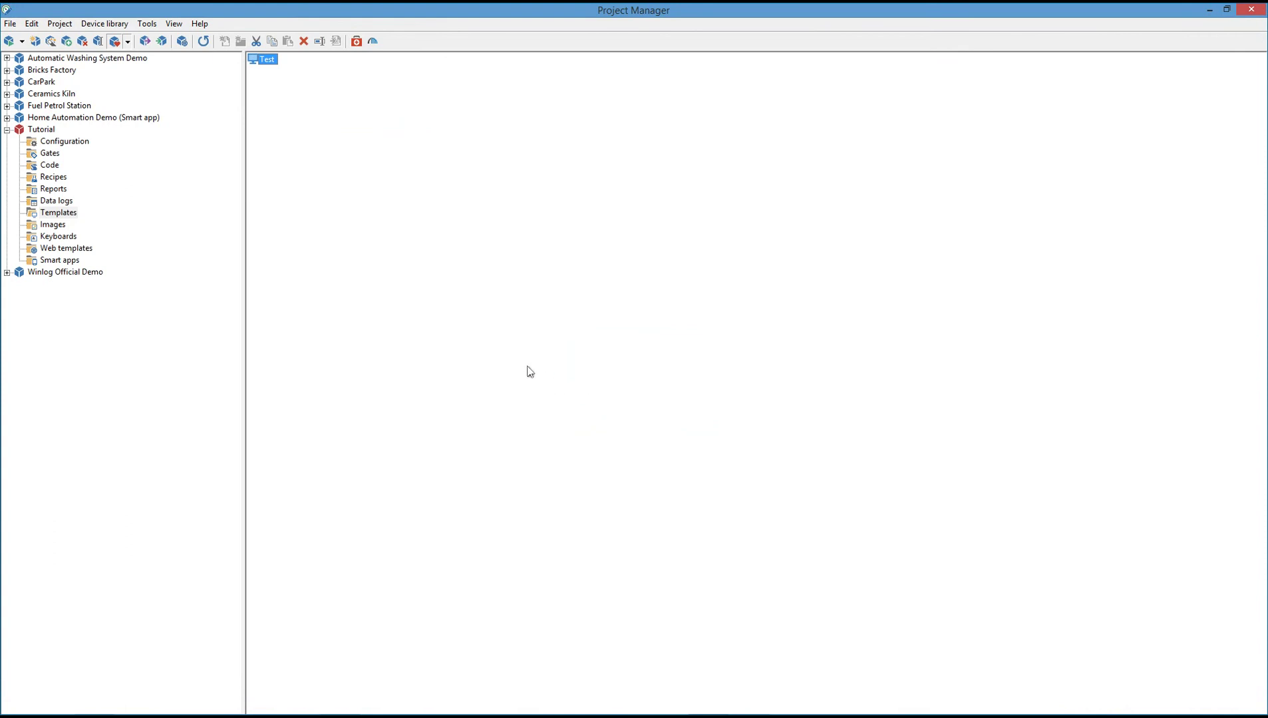